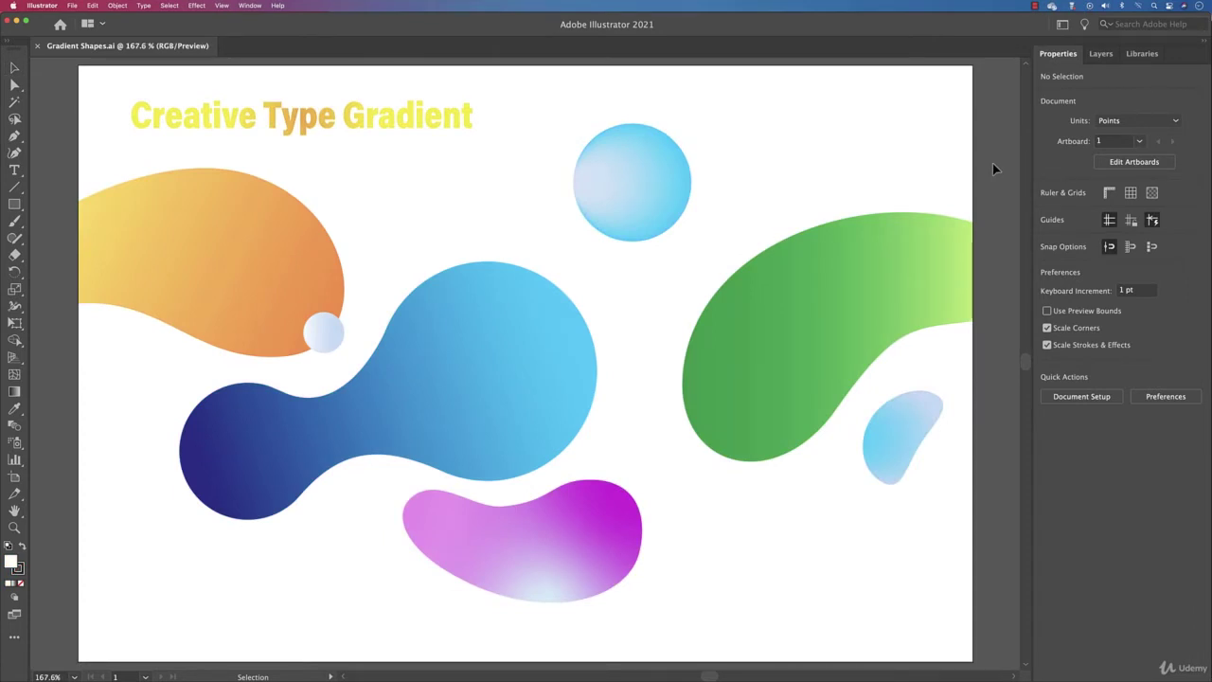
# Bring up Gradient Shapes.ai with its flat-coloured blobs and black 'Creative Type Gradient' title
pyautogui.click(1036, 6)
pyautogui.click(1043, 29)
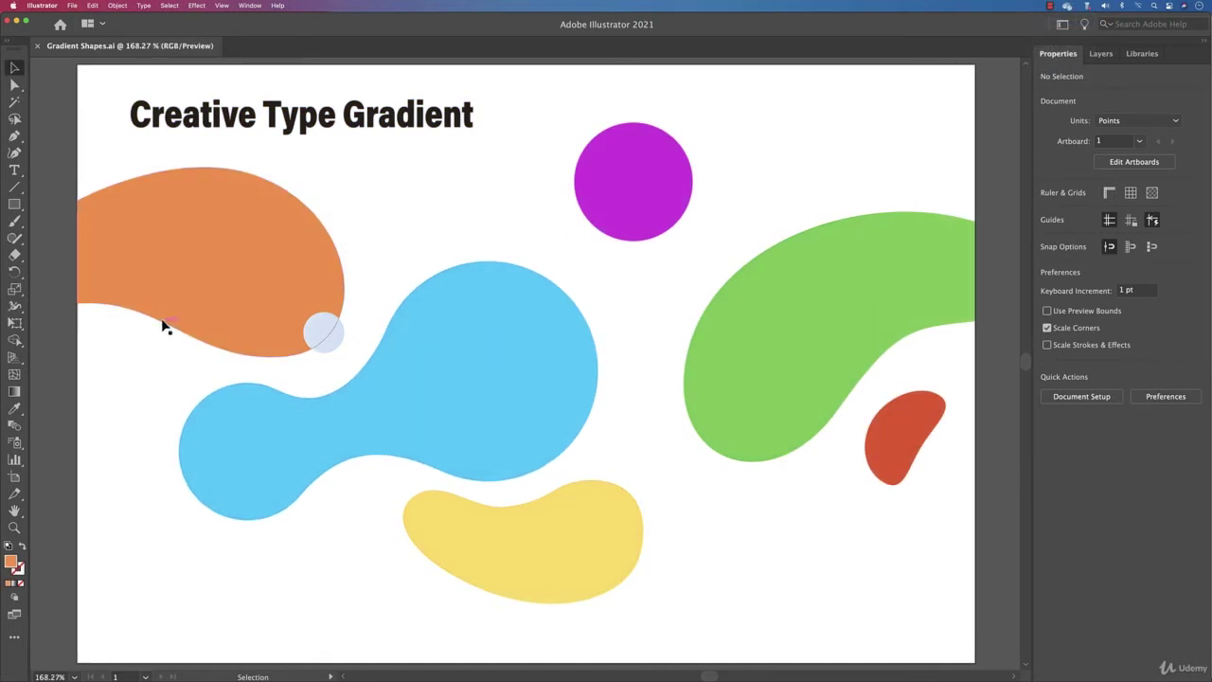
# Fill the orange blob with the White, Black gradient swatch from the Fill swatches
pyautogui.click(135, 268)
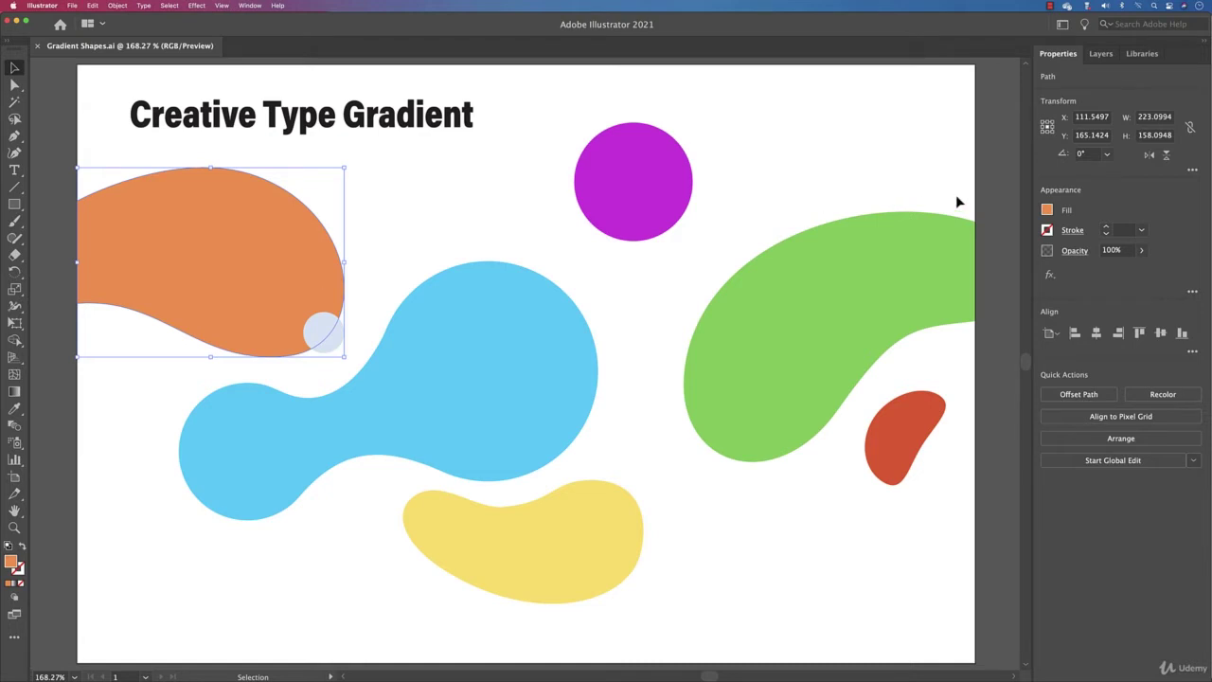
pyautogui.click(1047, 210)
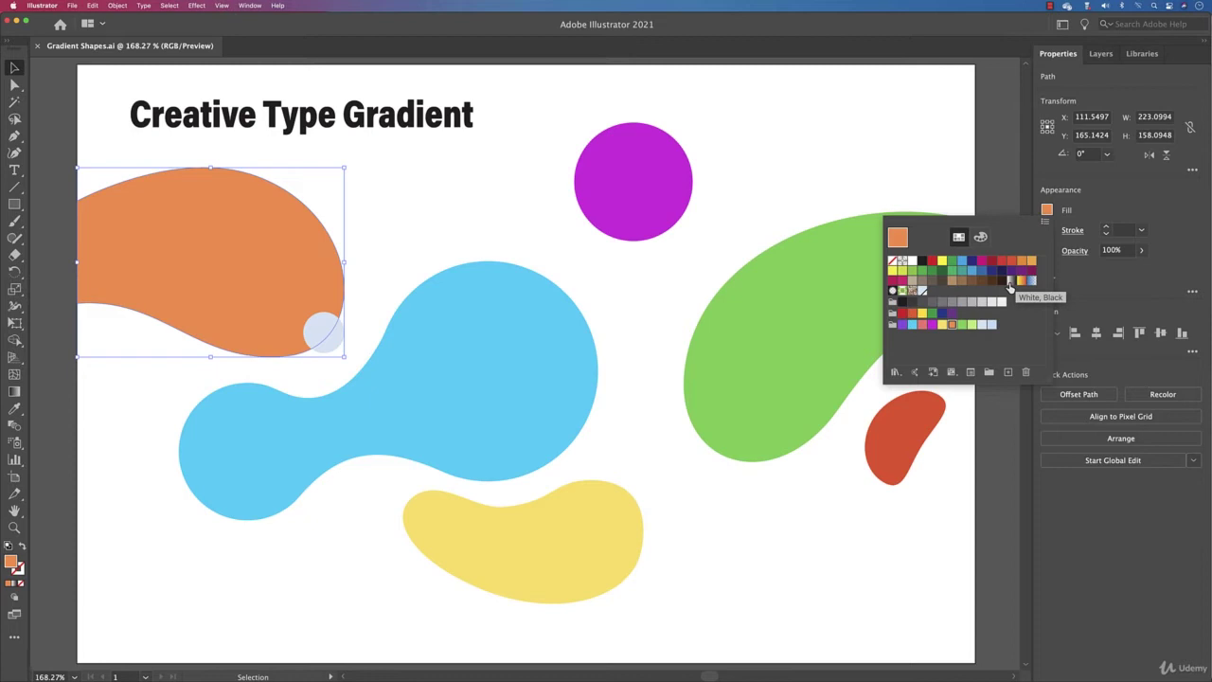
pyautogui.click(1010, 283)
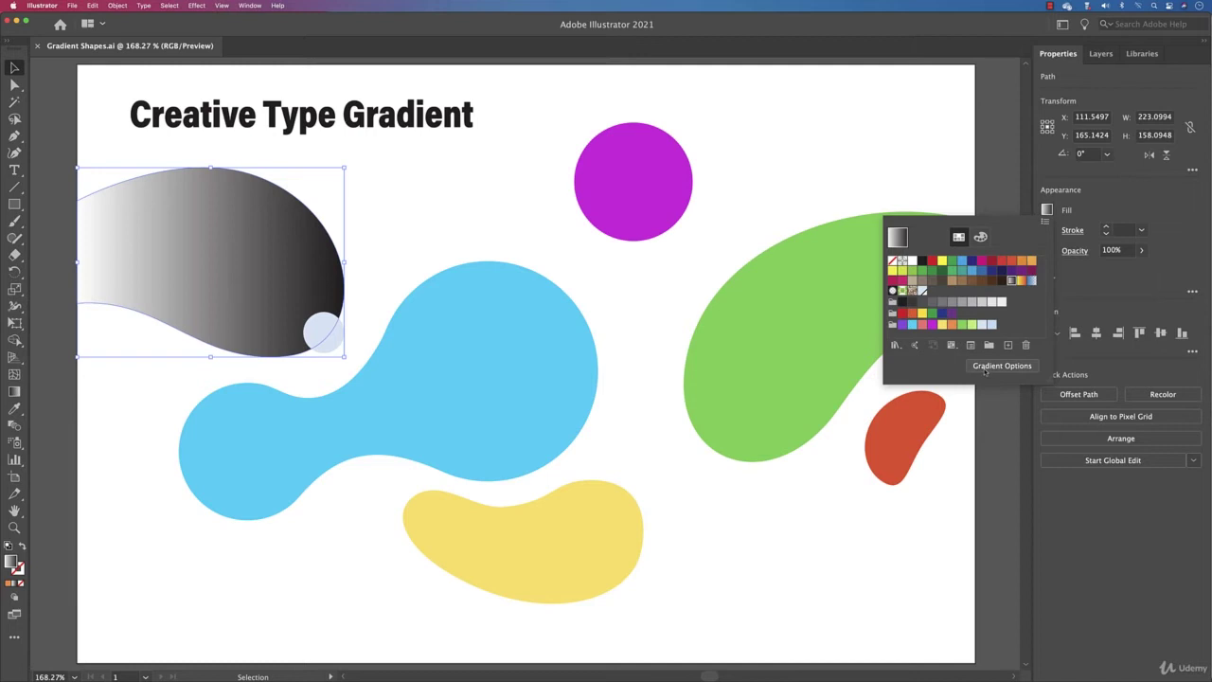
# Show the full Gradient panel for the blob's white-to-black 0° linear gradient, closing the swatch list
pyautogui.click(987, 369)
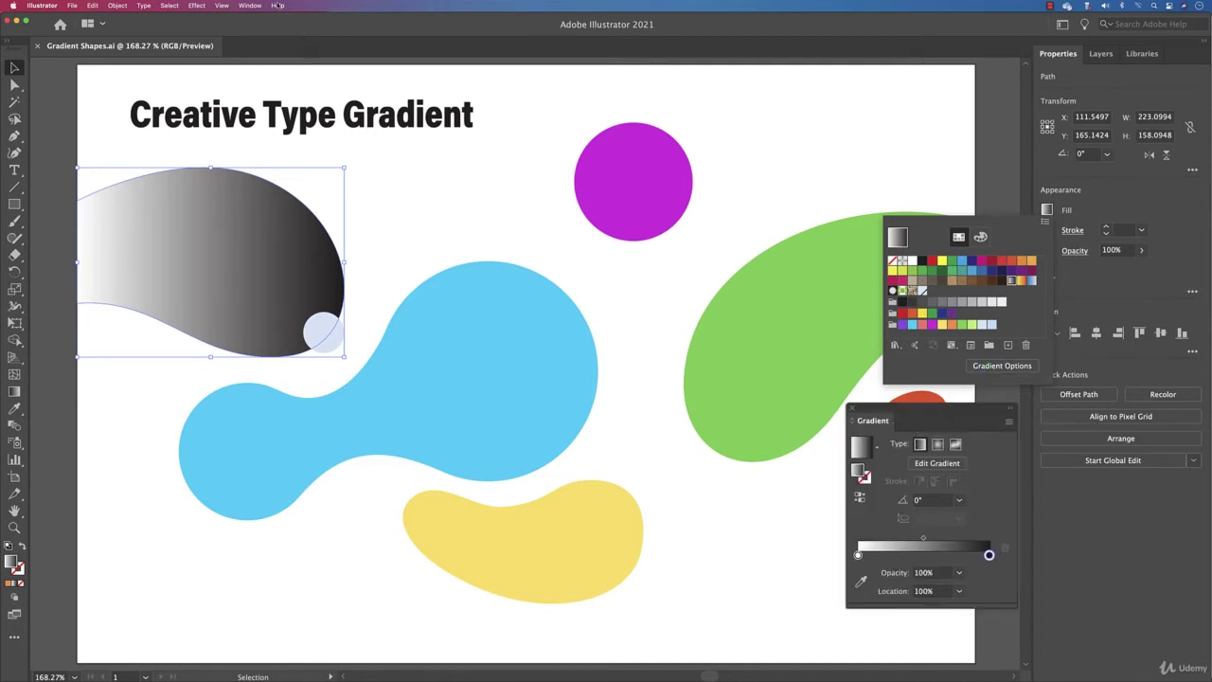
pyautogui.click(250, 6)
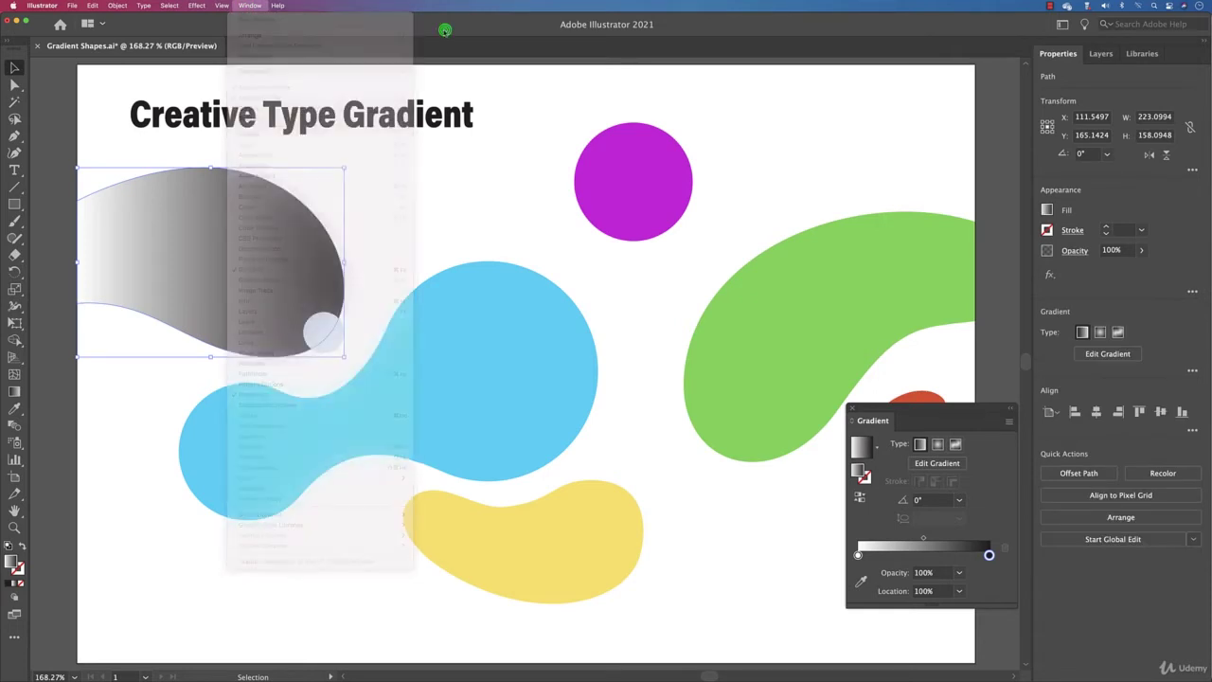
pyautogui.click(248, 5)
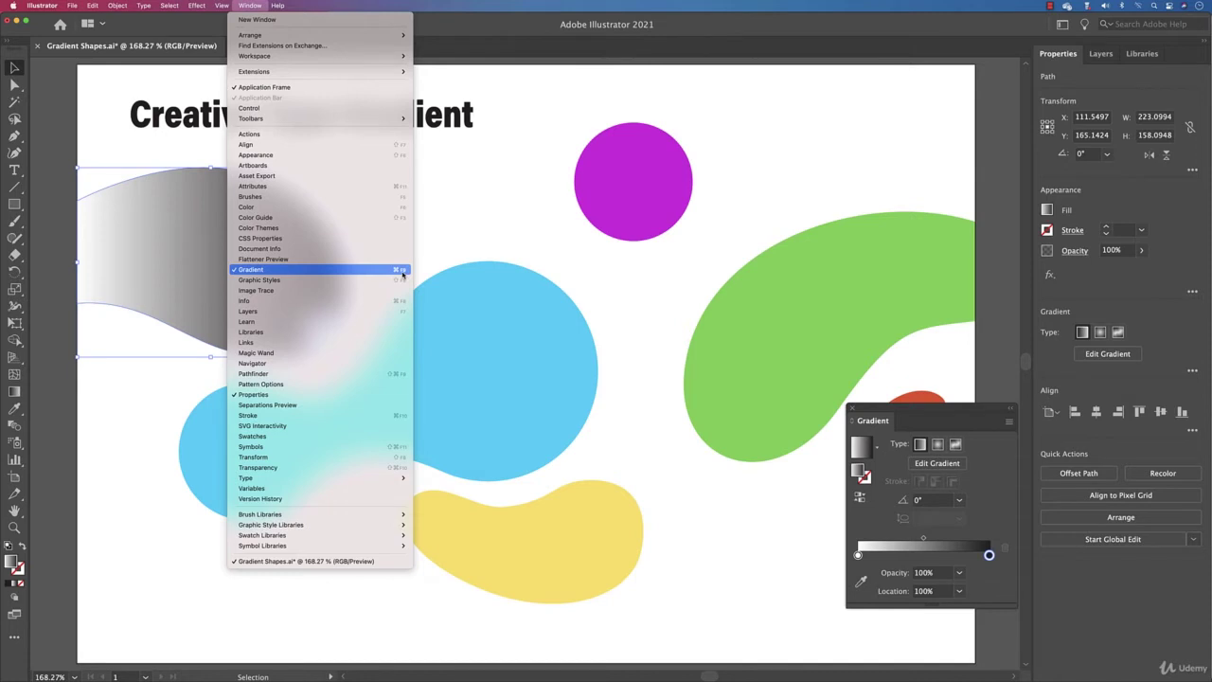
pyautogui.click(887, 520)
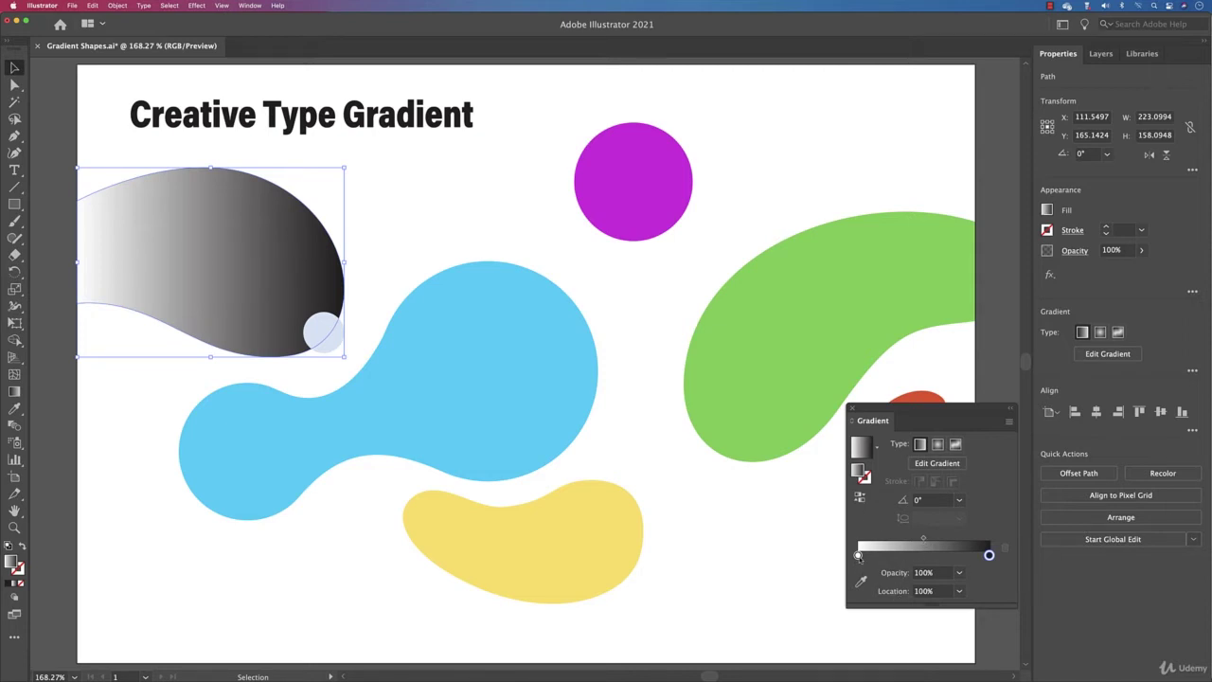
# Recolour the blob's gradient stops to yellow on the left and orange on the right
pyautogui.click(858, 555)
pyautogui.doubleClick(858, 555)
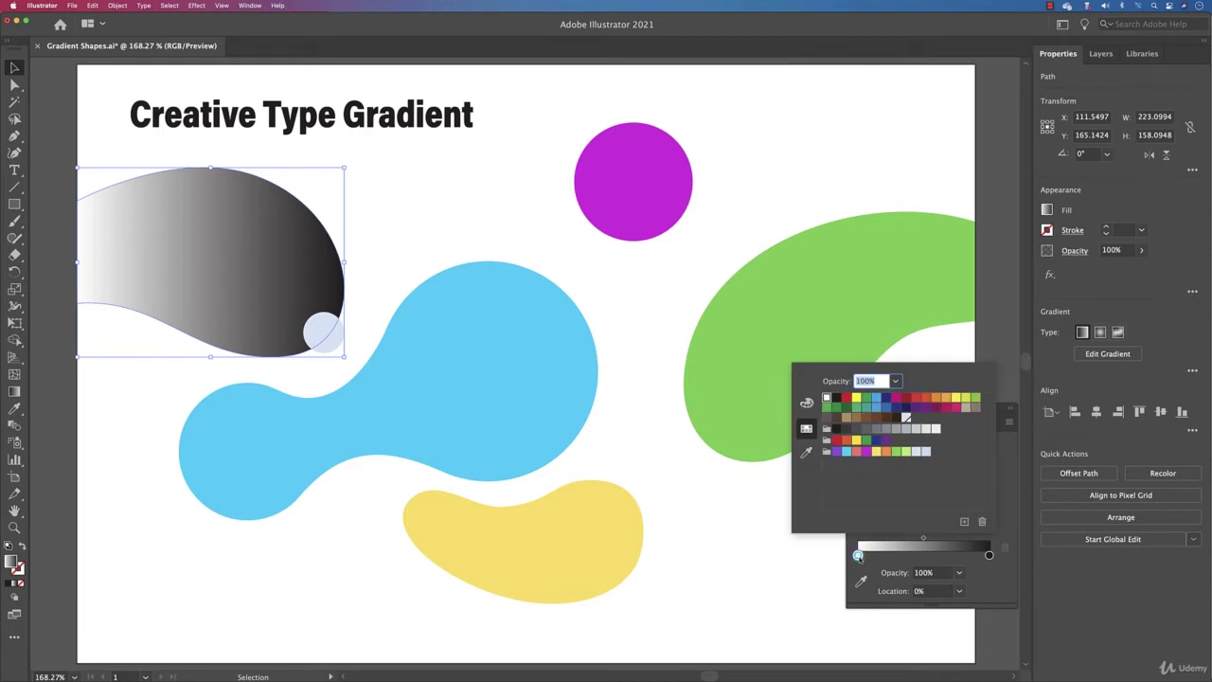
pyautogui.click(876, 452)
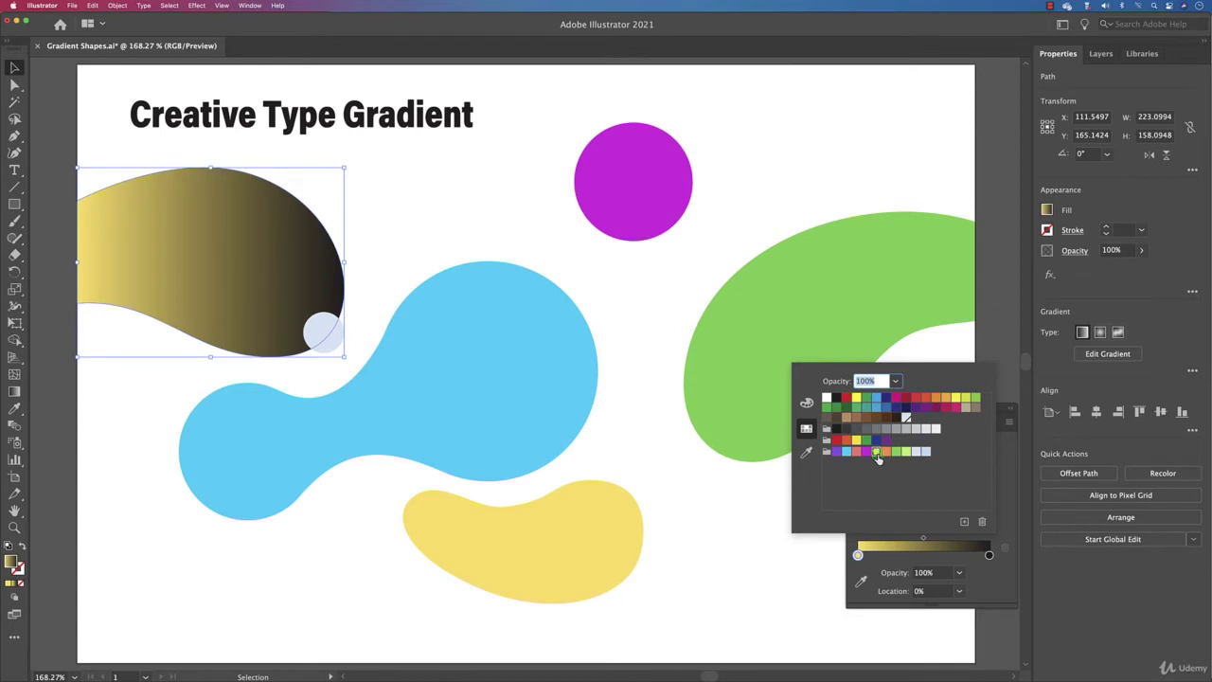
pyautogui.click(989, 556)
pyautogui.doubleClick(988, 556)
pyautogui.click(886, 452)
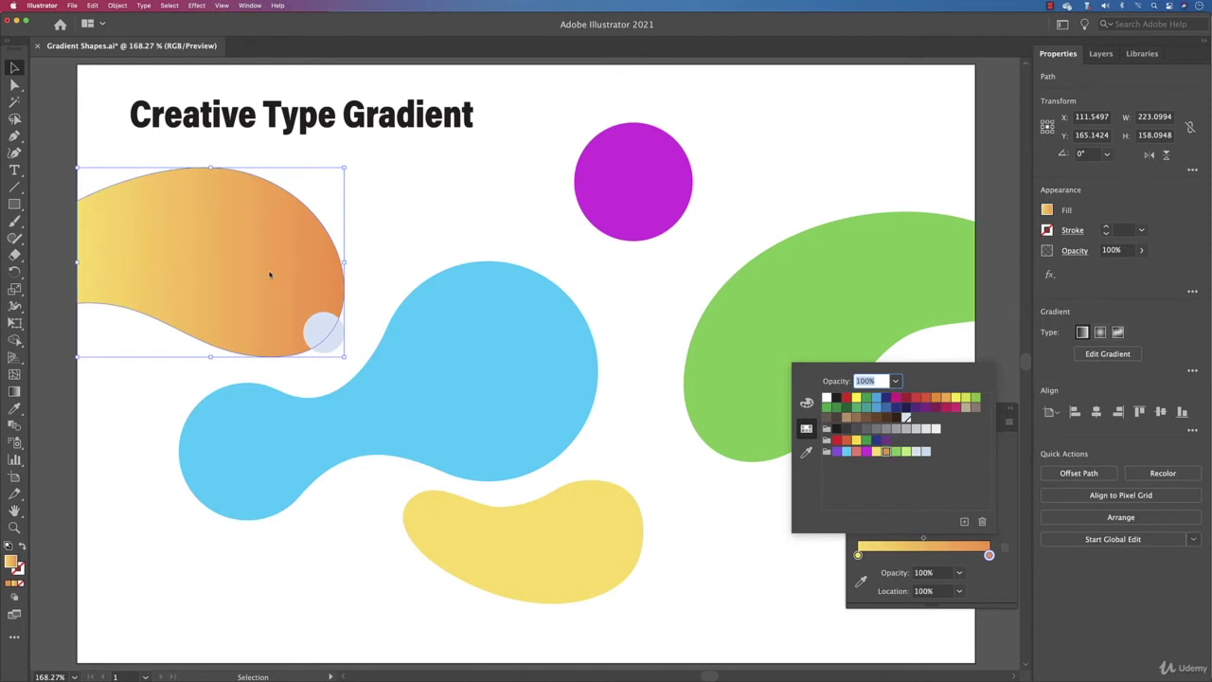
pyautogui.press('Escape')
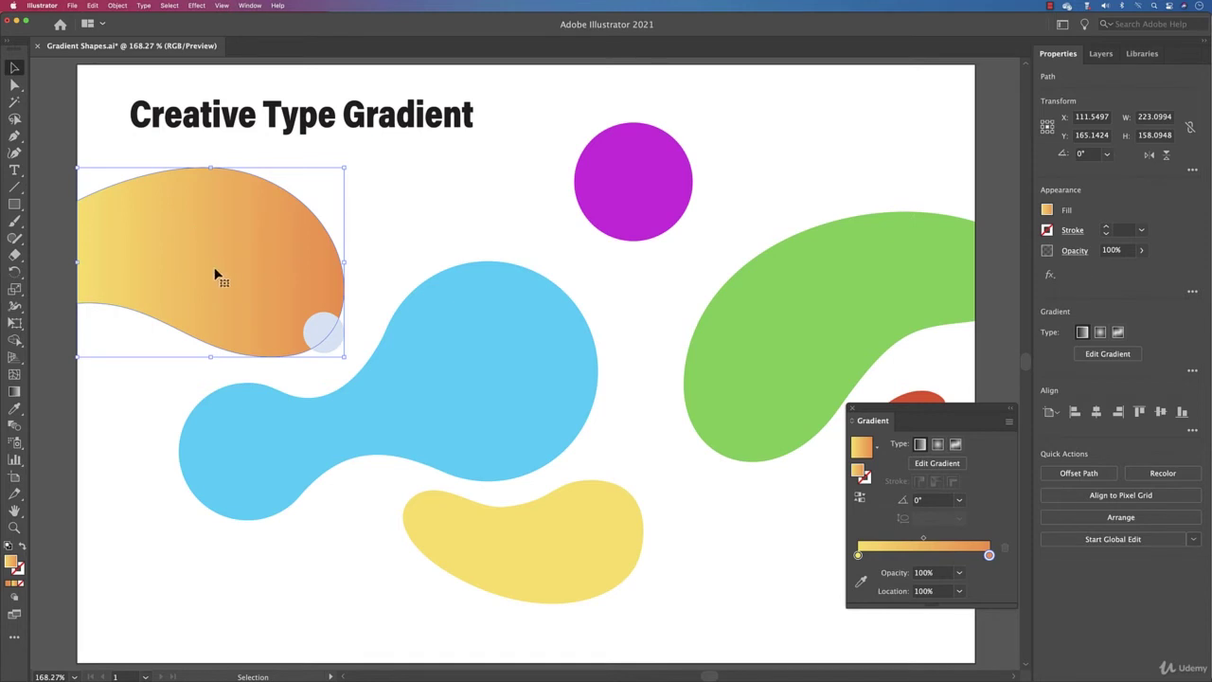
# Edit the yellow-to-orange gradient on the canvas with the Gradient tool, bringing up the stops' colour choices
pyautogui.click(937, 463)
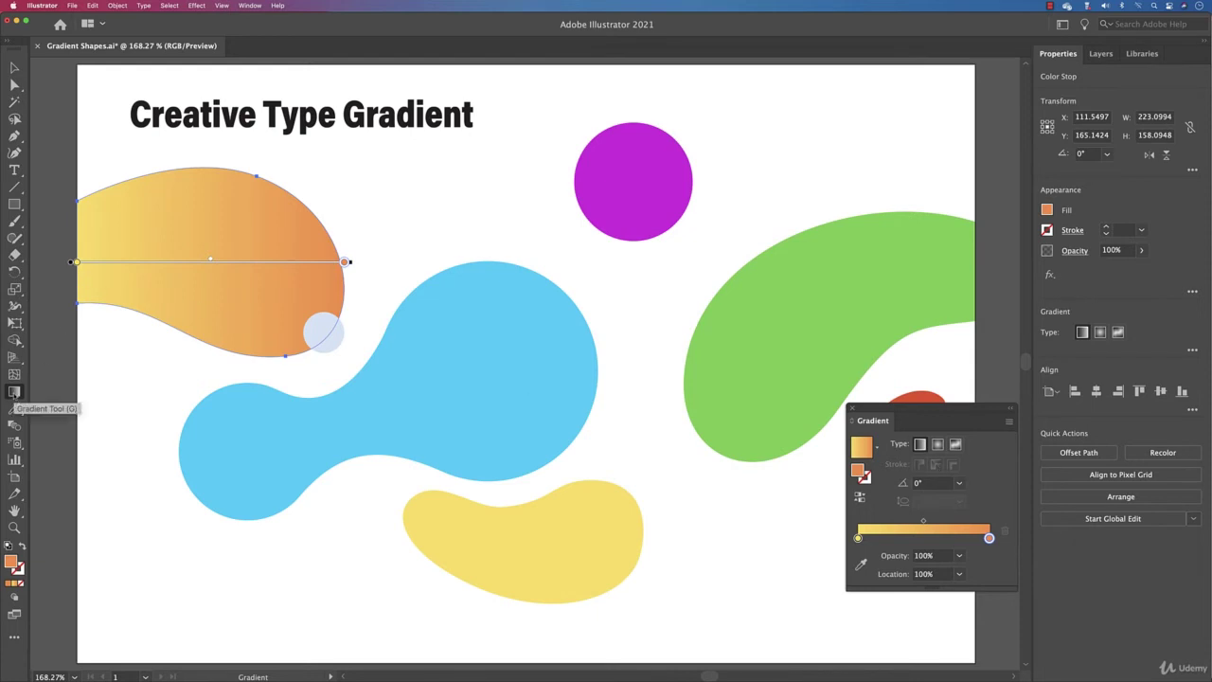
pyautogui.click(14, 76)
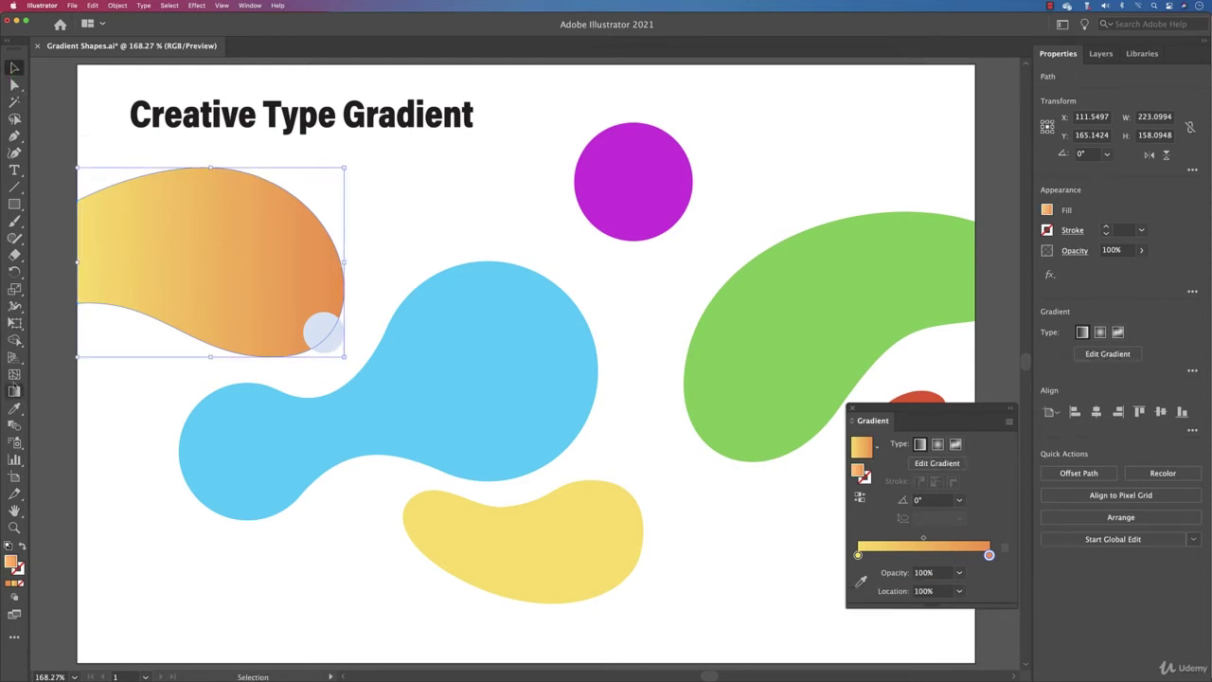
pyautogui.click(14, 396)
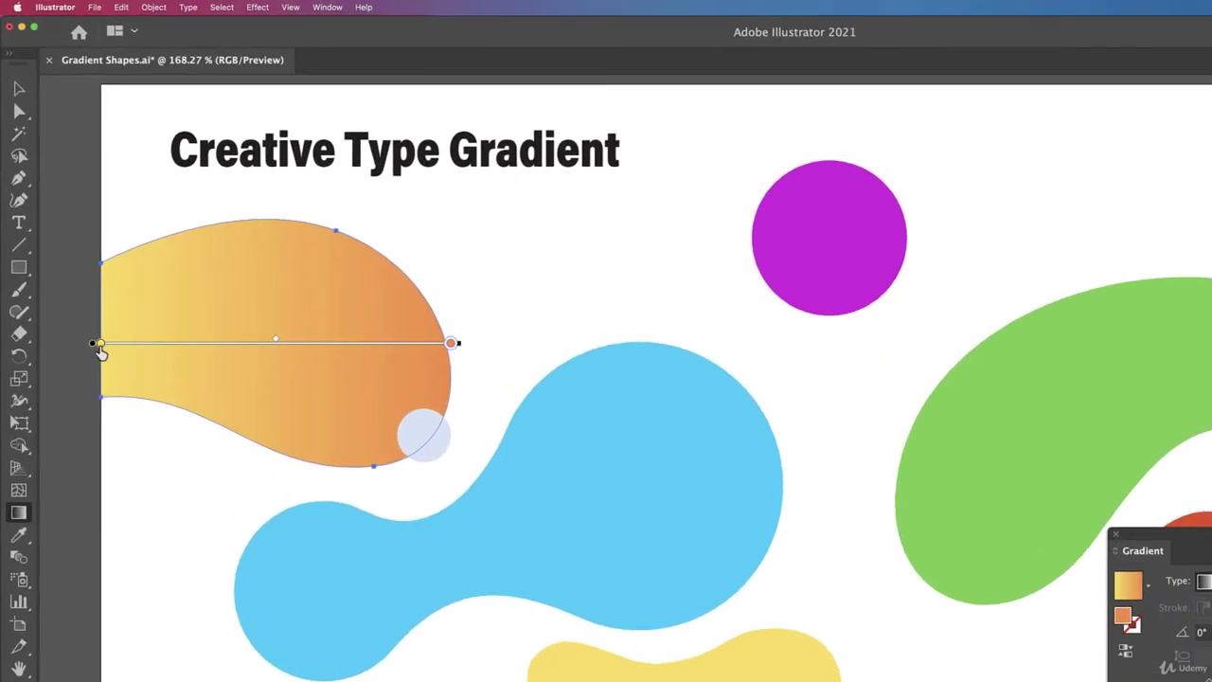
pyautogui.doubleClick(101, 345)
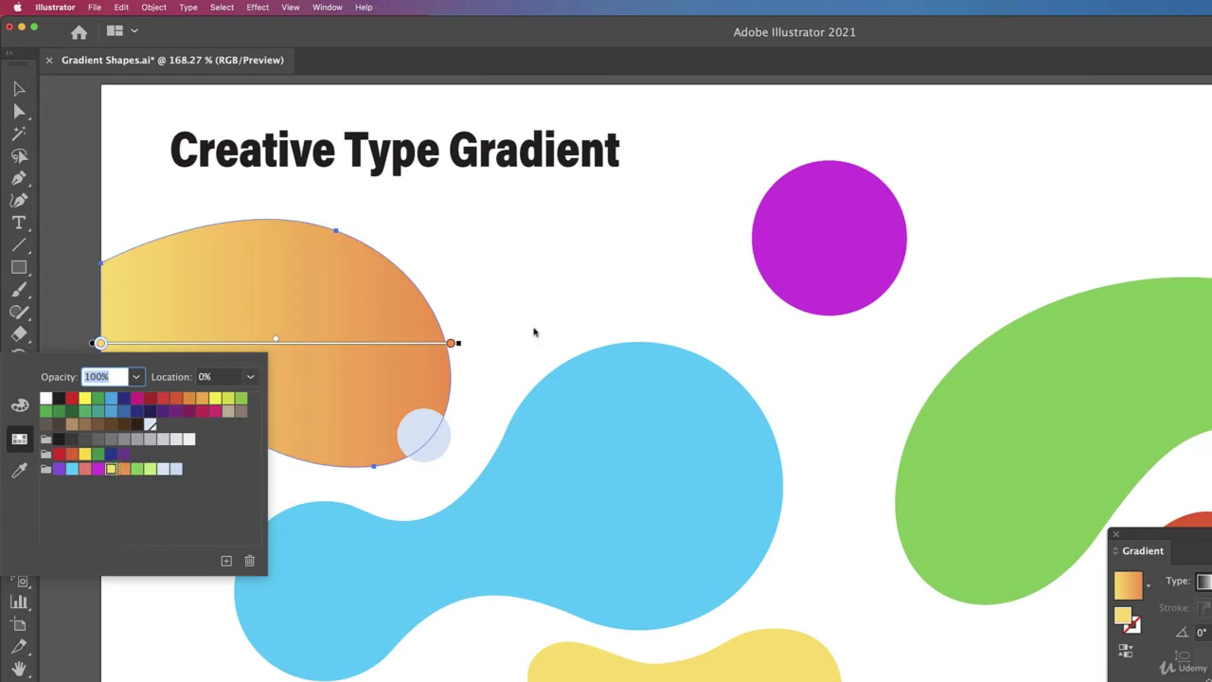
pyautogui.click(451, 342)
pyautogui.doubleClick(451, 342)
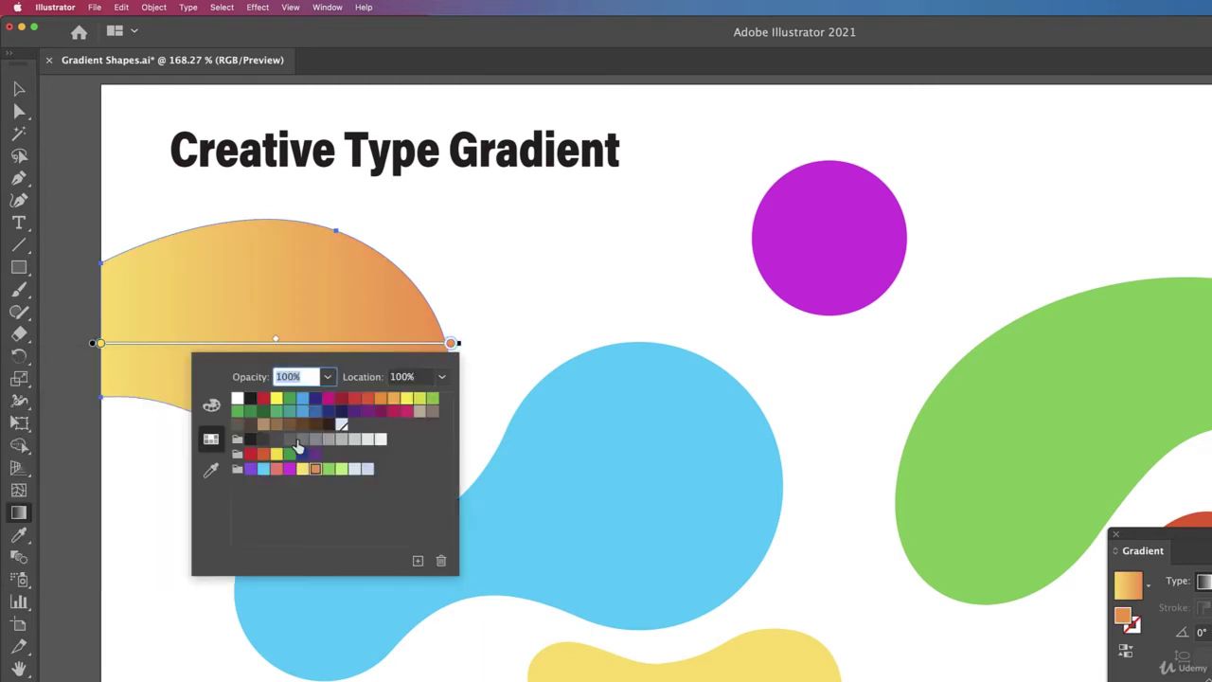
pyautogui.click(276, 341)
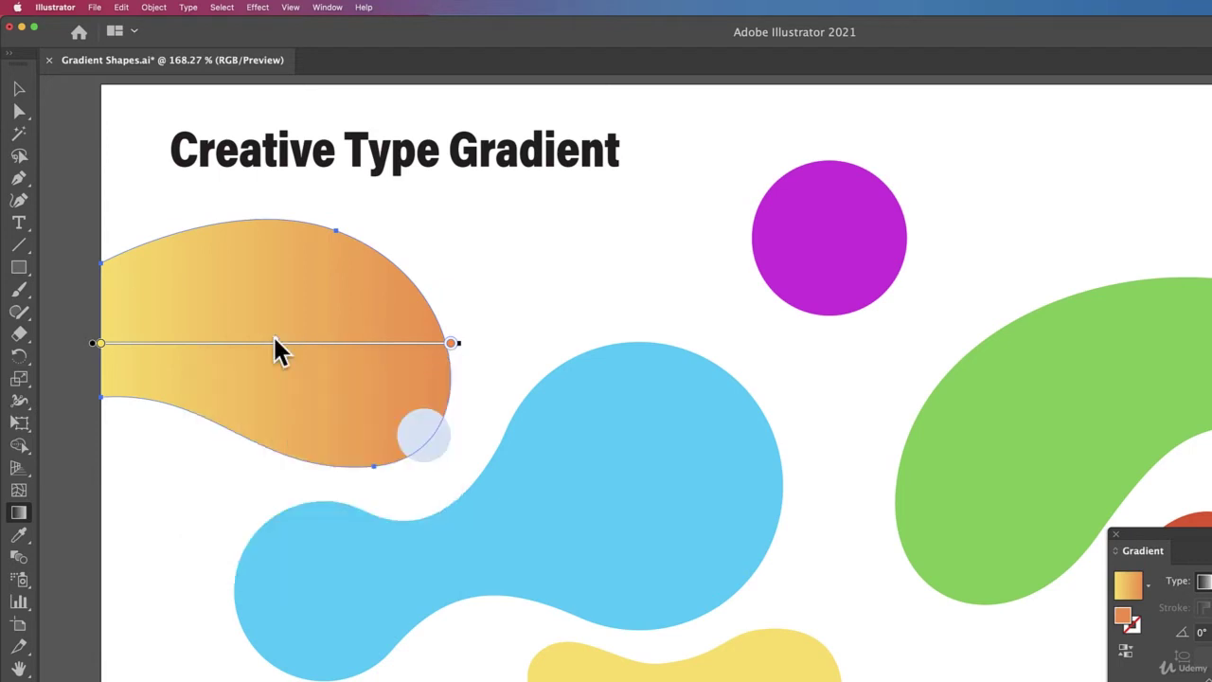
pyautogui.moveTo(275, 347); pyautogui.dragTo(232, 348)
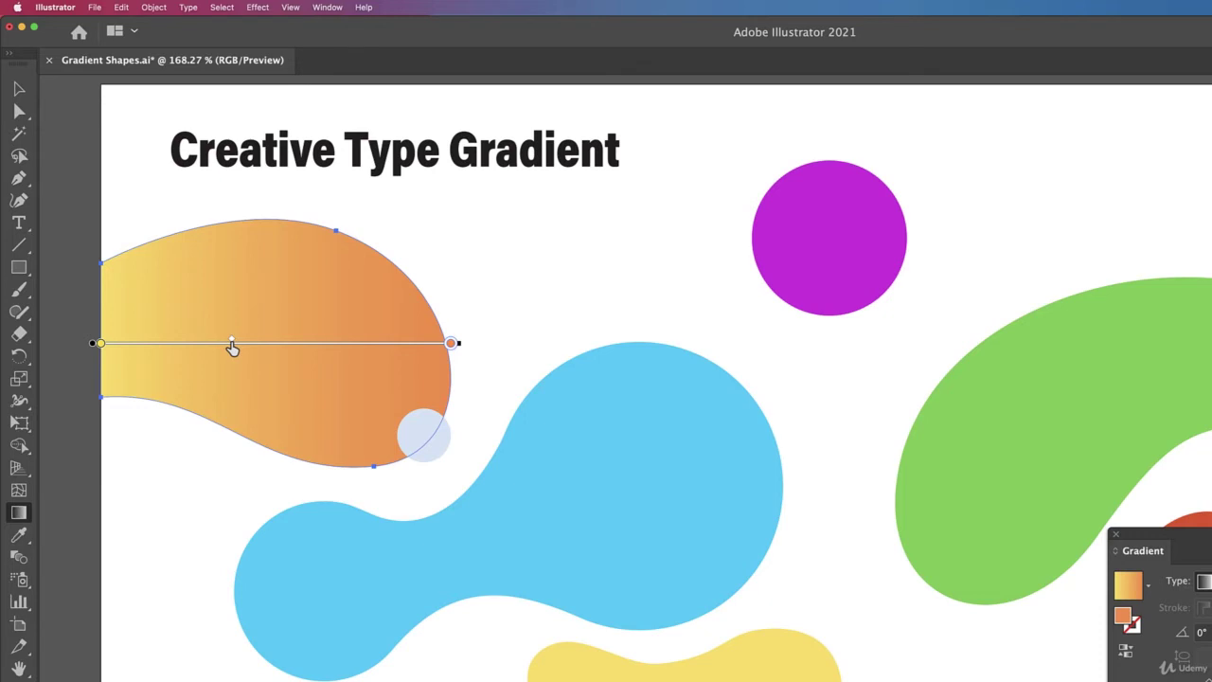
pyautogui.moveTo(232, 348); pyautogui.dragTo(263, 354)
pyautogui.moveTo(451, 348); pyautogui.dragTo(272, 348)
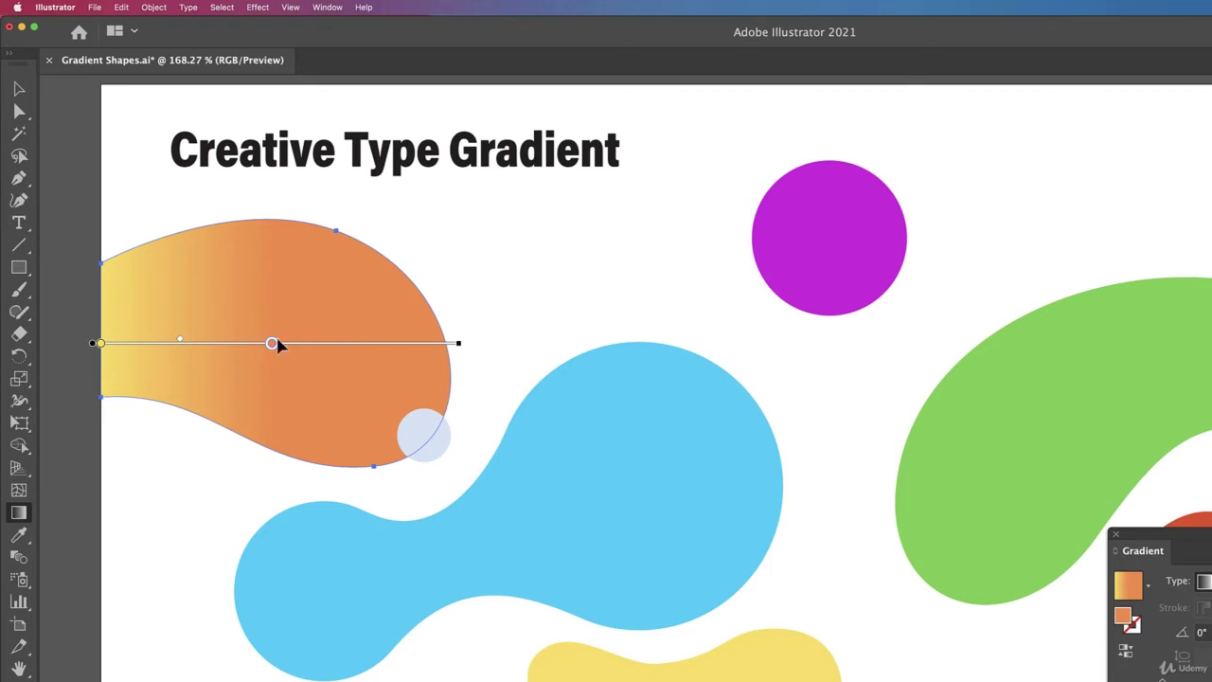
pyautogui.moveTo(100, 348)
pyautogui.mouseDown()
pyautogui.moveTo(259, 358)
pyautogui.moveTo(95, 348)
pyautogui.mouseUp()
pyautogui.moveTo(179, 346)
pyautogui.mouseDown()
pyautogui.moveTo(225, 348)
pyautogui.moveTo(189, 346)
pyautogui.mouseUp()
pyautogui.moveTo(274, 347); pyautogui.dragTo(453, 362)
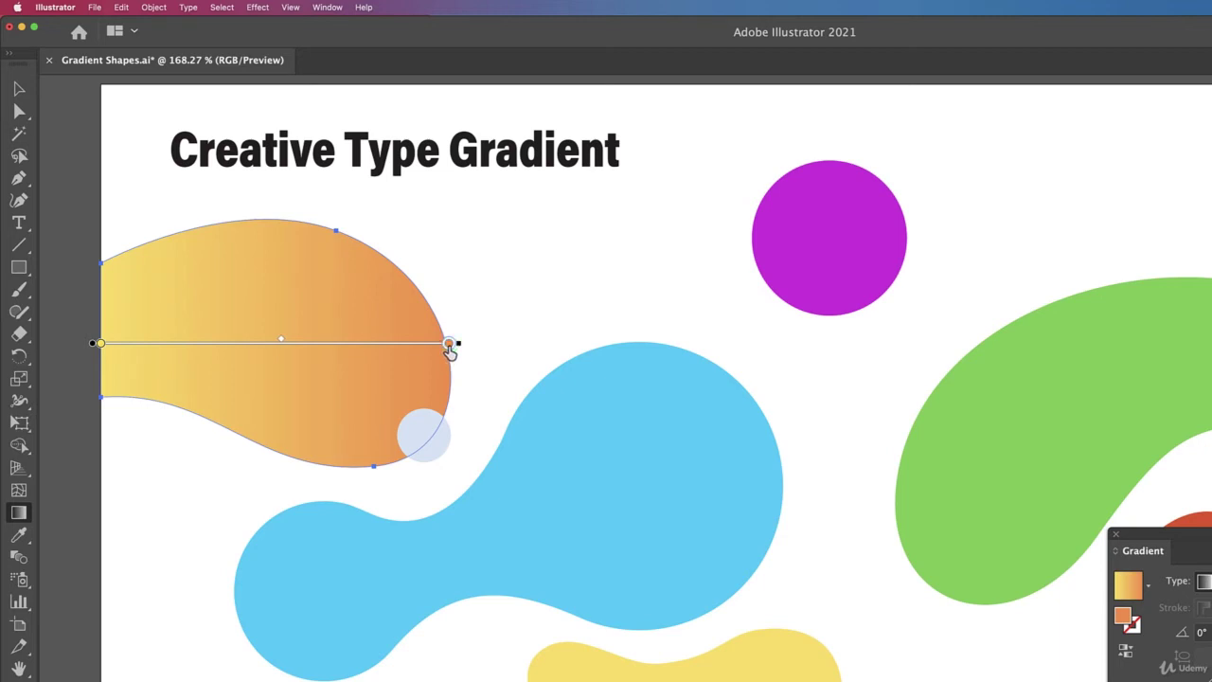
pyautogui.click(100, 344)
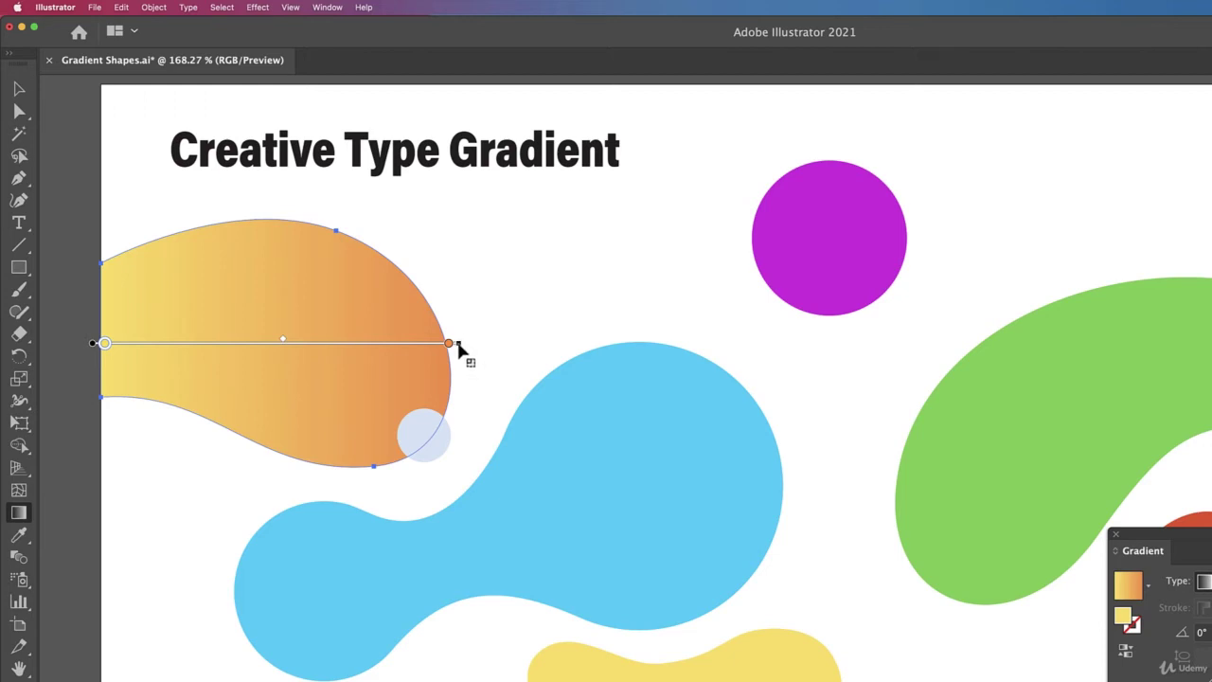
# End the gradient at the blob's right edge and slide the midpoint left so orange spreads
pyautogui.click(457, 345)
pyautogui.moveTo(457, 349); pyautogui.dragTo(510, 356)
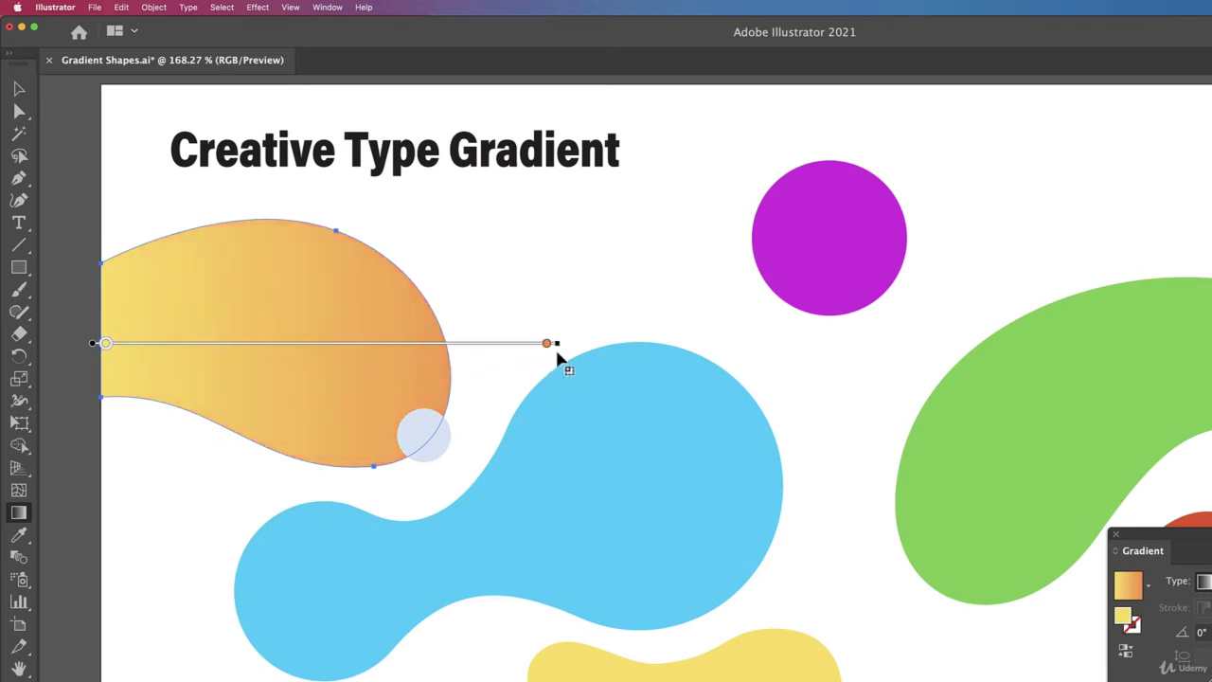
pyautogui.moveTo(602, 351)
pyautogui.mouseDown()
pyautogui.moveTo(636, 348)
pyautogui.moveTo(546, 356)
pyautogui.moveTo(647, 349)
pyautogui.mouseUp()
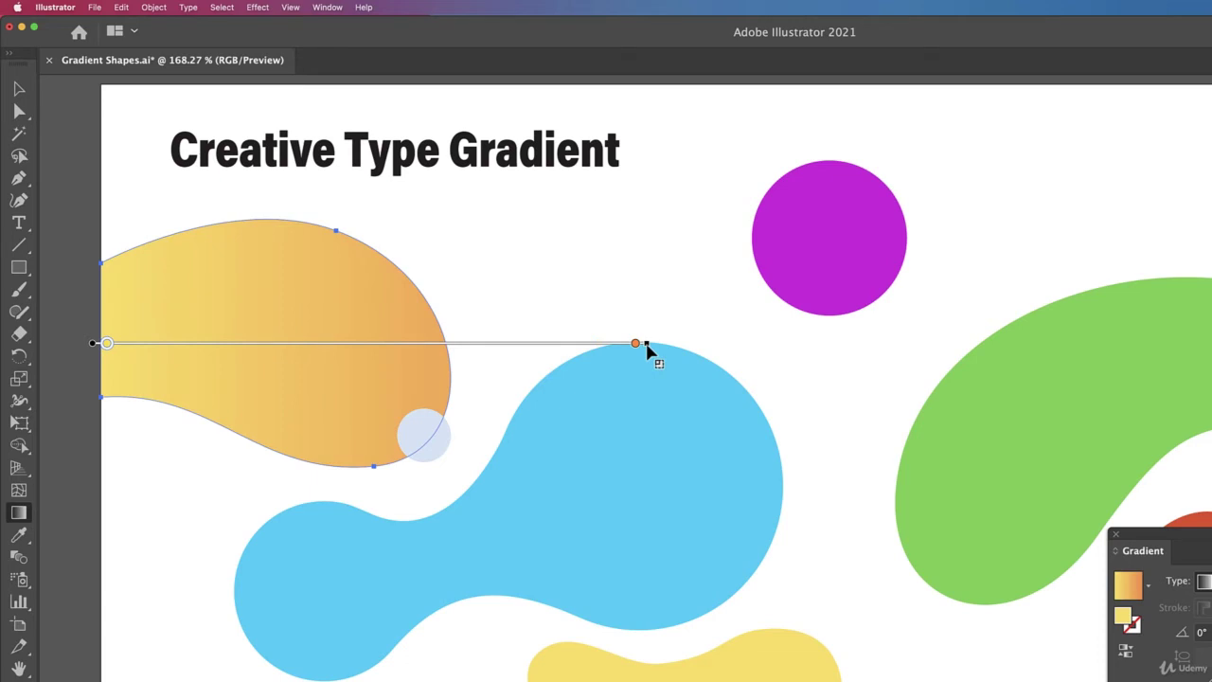
pyautogui.moveTo(379, 343)
pyautogui.mouseDown()
pyautogui.moveTo(213, 342)
pyautogui.moveTo(351, 343)
pyautogui.mouseUp()
pyautogui.moveTo(646, 347); pyautogui.dragTo(465, 347)
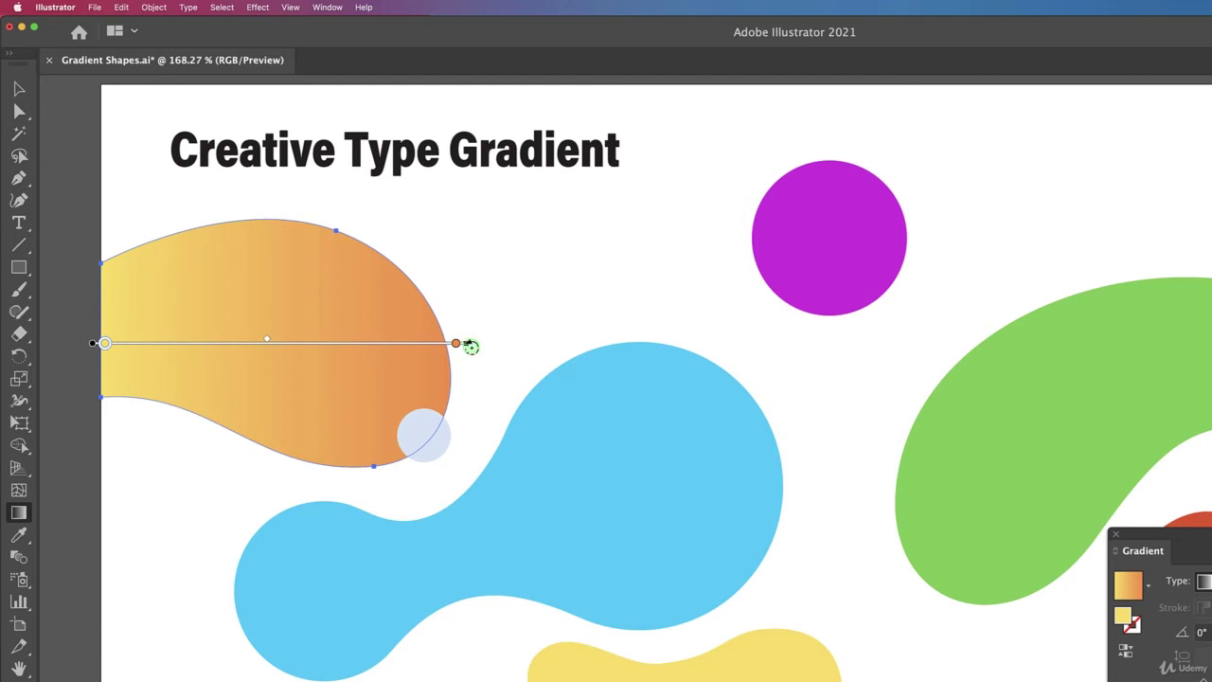
# Angle the blob's gradient diagonally, yellow at the upper left to orange at the lower right
pyautogui.moveTo(465, 347)
pyautogui.mouseDown()
pyautogui.moveTo(452, 256)
pyautogui.moveTo(305, 240)
pyautogui.moveTo(265, 185)
pyautogui.moveTo(90, 237)
pyautogui.moveTo(100, 379)
pyautogui.moveTo(157, 365)
pyautogui.moveTo(151, 379)
pyautogui.moveTo(168, 375)
pyautogui.moveTo(188, 358)
pyautogui.moveTo(152, 384)
pyautogui.mouseUp()
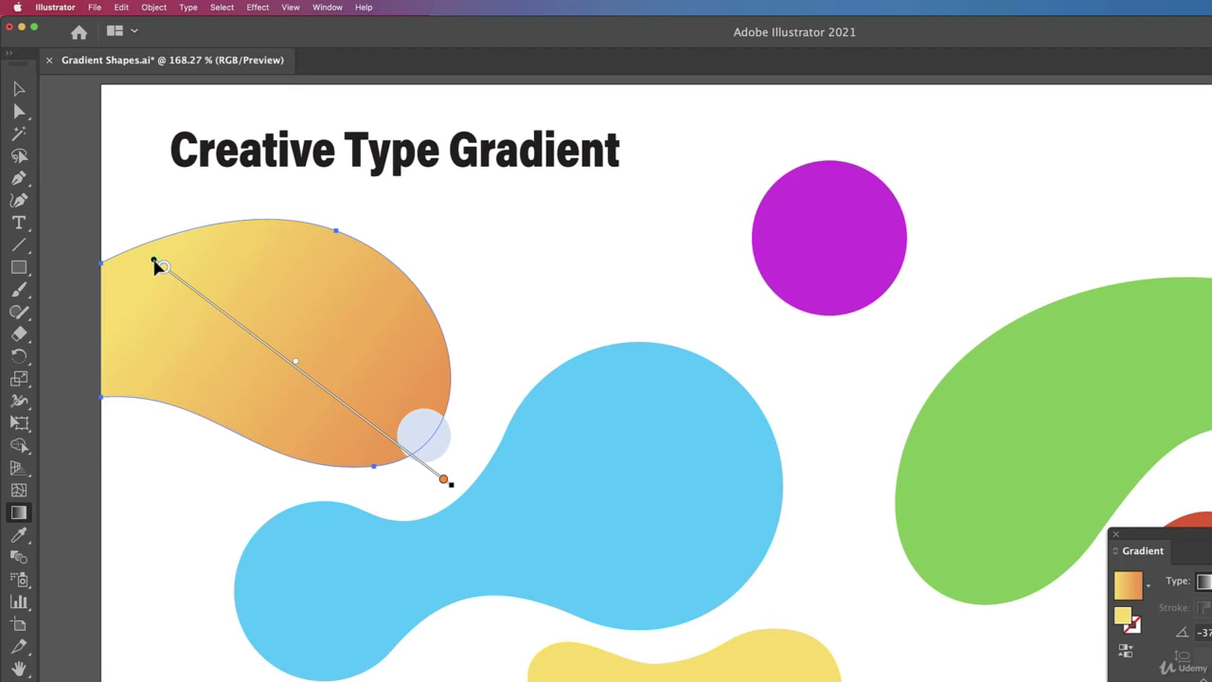
pyautogui.moveTo(155, 265)
pyautogui.mouseDown()
pyautogui.moveTo(135, 335)
pyautogui.moveTo(67, 246)
pyautogui.moveTo(104, 178)
pyautogui.moveTo(335, 161)
pyautogui.moveTo(179, 168)
pyautogui.moveTo(95, 196)
pyautogui.moveTo(66, 242)
pyautogui.moveTo(143, 316)
pyautogui.moveTo(257, 317)
pyautogui.moveTo(263, 243)
pyautogui.moveTo(194, 239)
pyautogui.moveTo(374, 154)
pyautogui.moveTo(373, 127)
pyautogui.moveTo(228, 315)
pyautogui.moveTo(127, 224)
pyautogui.moveTo(111, 228)
pyautogui.mouseUp()
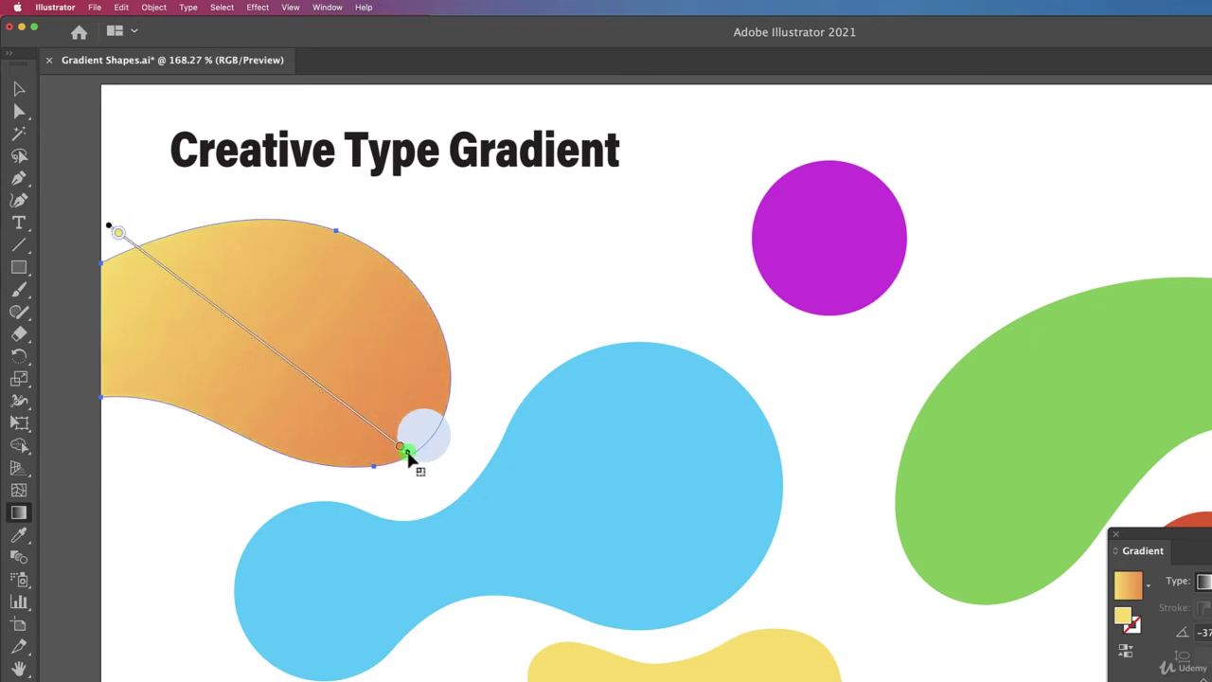
pyautogui.moveTo(405, 457); pyautogui.dragTo(468, 414)
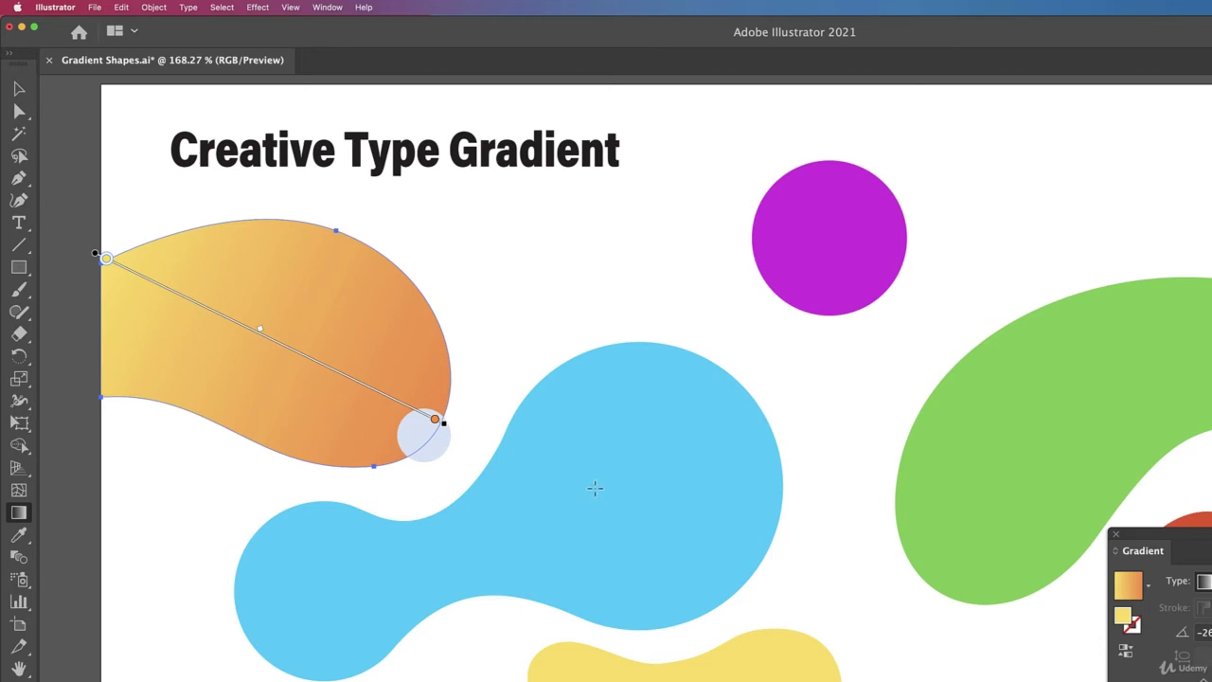
pyautogui.press('super')
# Give the central blue blob the yellow-to-orange gradient, drawn from lower left to upper right
pyautogui.keyDown('super'); pyautogui.click(597, 497); pyautogui.keyUp('super')
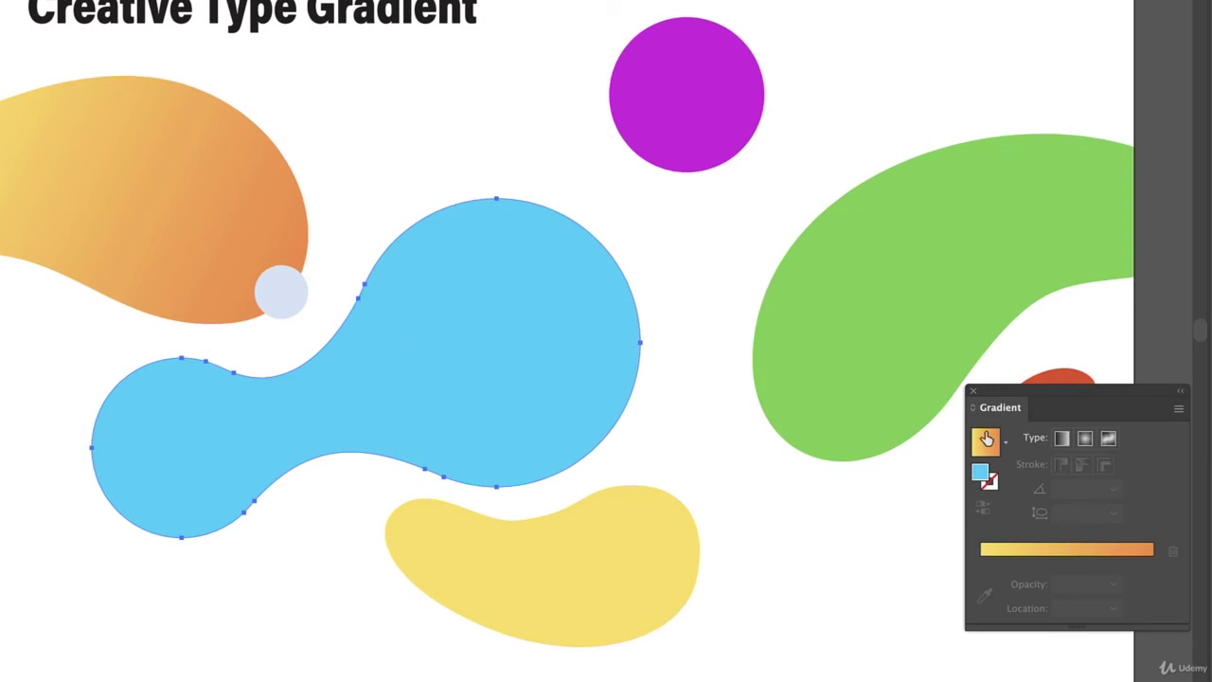
pyautogui.click(988, 452)
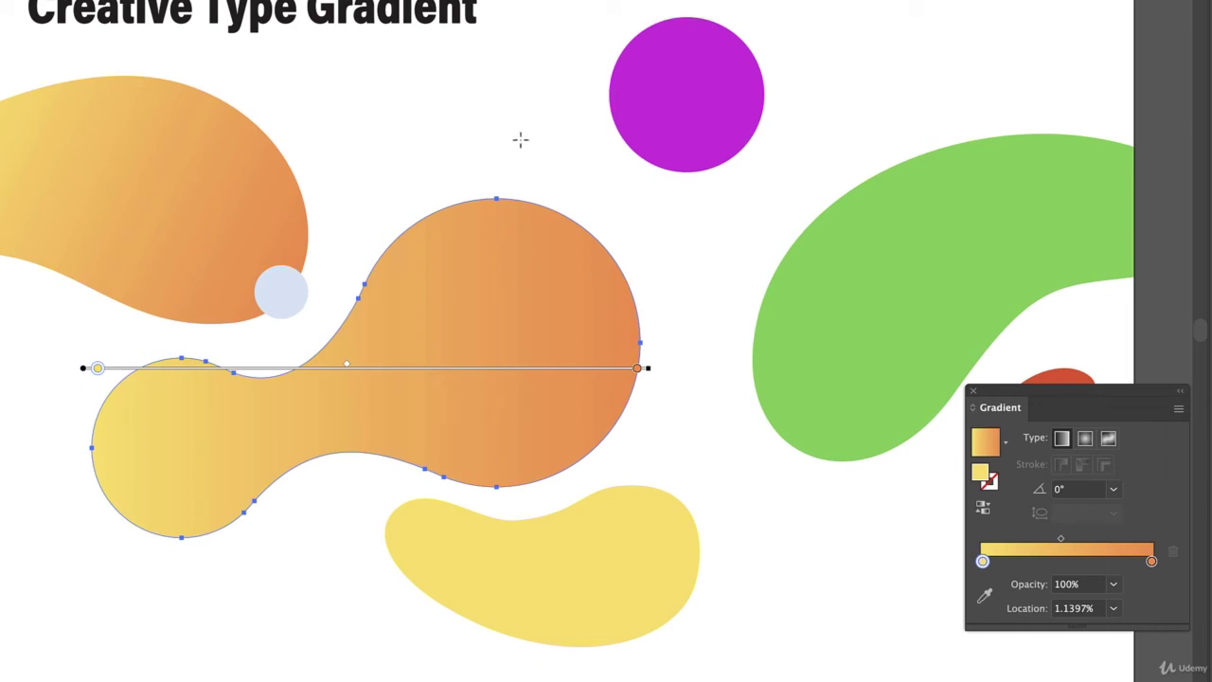
pyautogui.moveTo(499, 130); pyautogui.dragTo(299, 536)
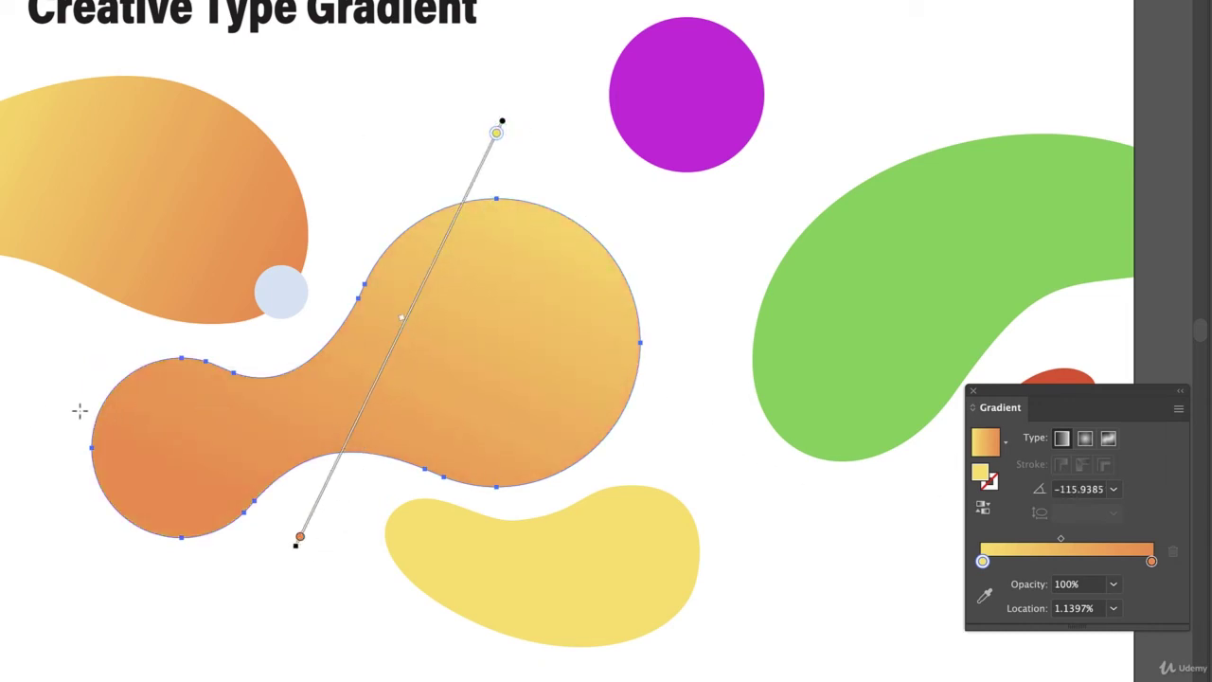
pyautogui.moveTo(73, 411); pyautogui.dragTo(709, 406)
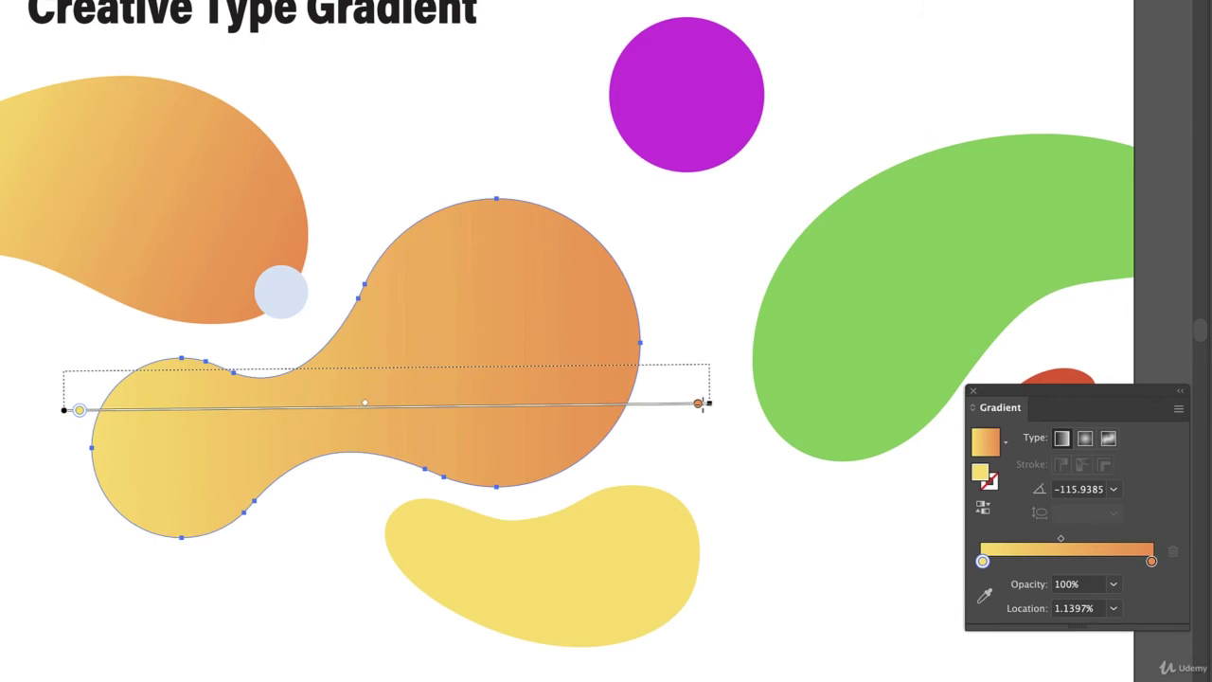
pyautogui.moveTo(565, 200); pyautogui.dragTo(82, 360)
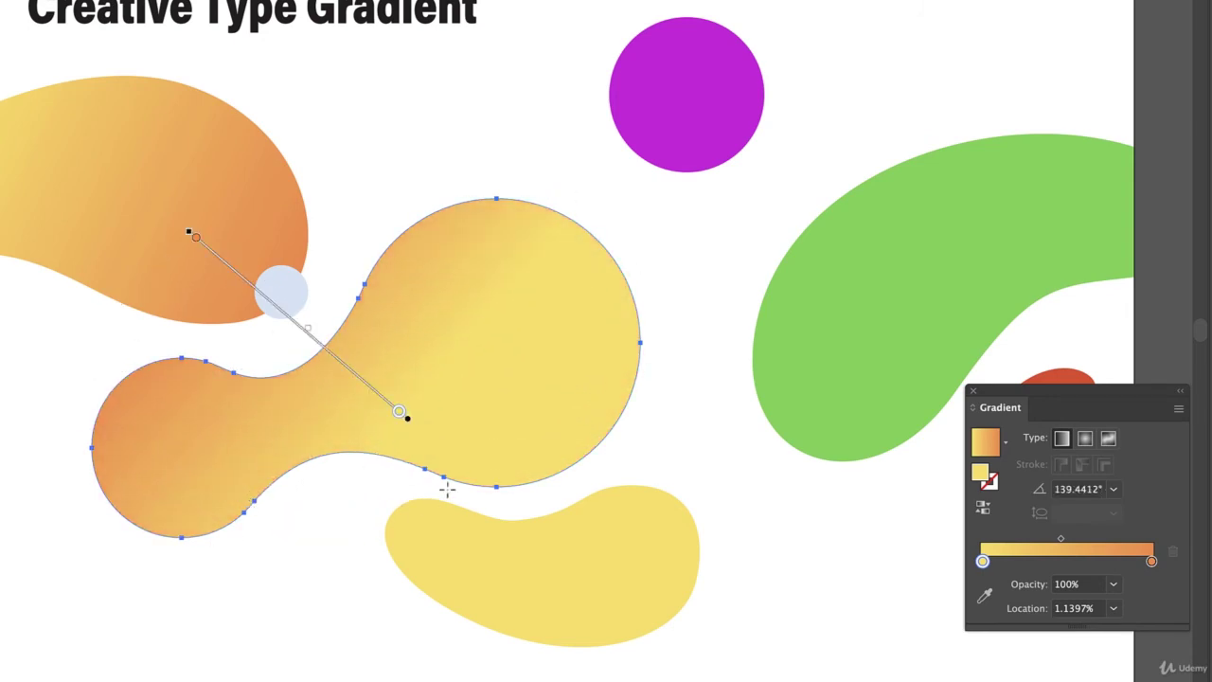
pyautogui.moveTo(643, 272); pyautogui.dragTo(392, 503)
pyautogui.moveTo(577, 207); pyautogui.dragTo(299, 469)
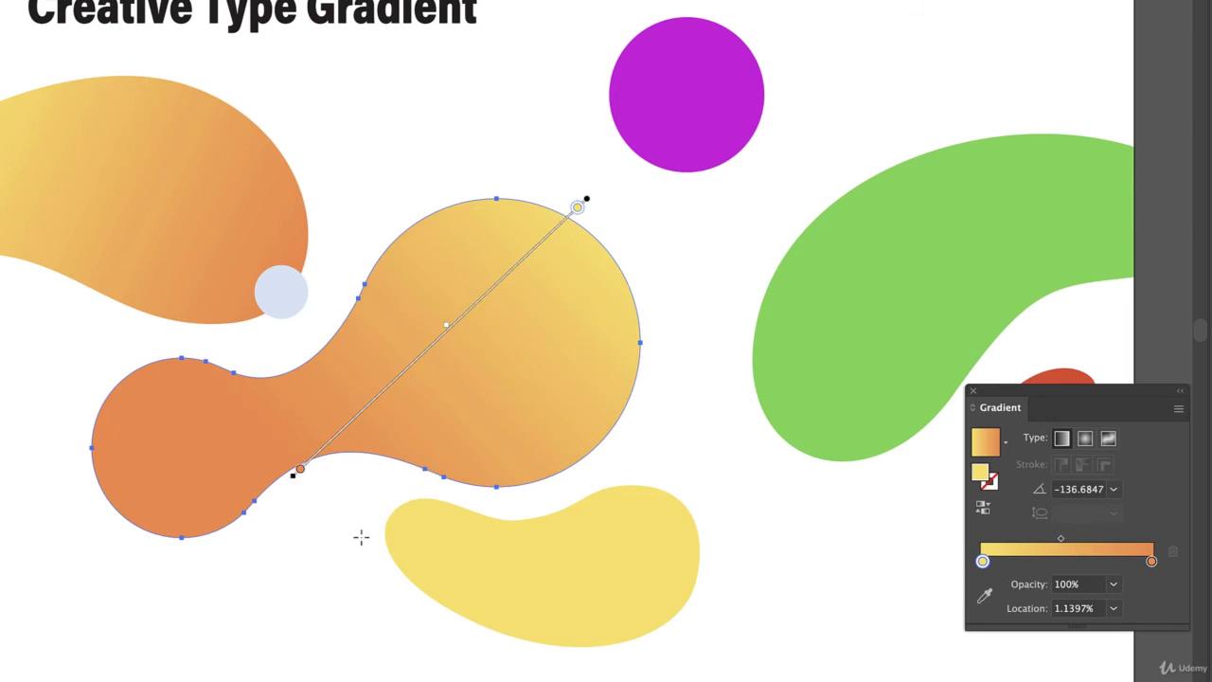
pyautogui.moveTo(381, 197)
pyautogui.mouseDown()
pyautogui.moveTo(303, 322)
pyautogui.moveTo(527, 398)
pyautogui.moveTo(590, 492)
pyautogui.moveTo(589, 479)
pyautogui.mouseUp()
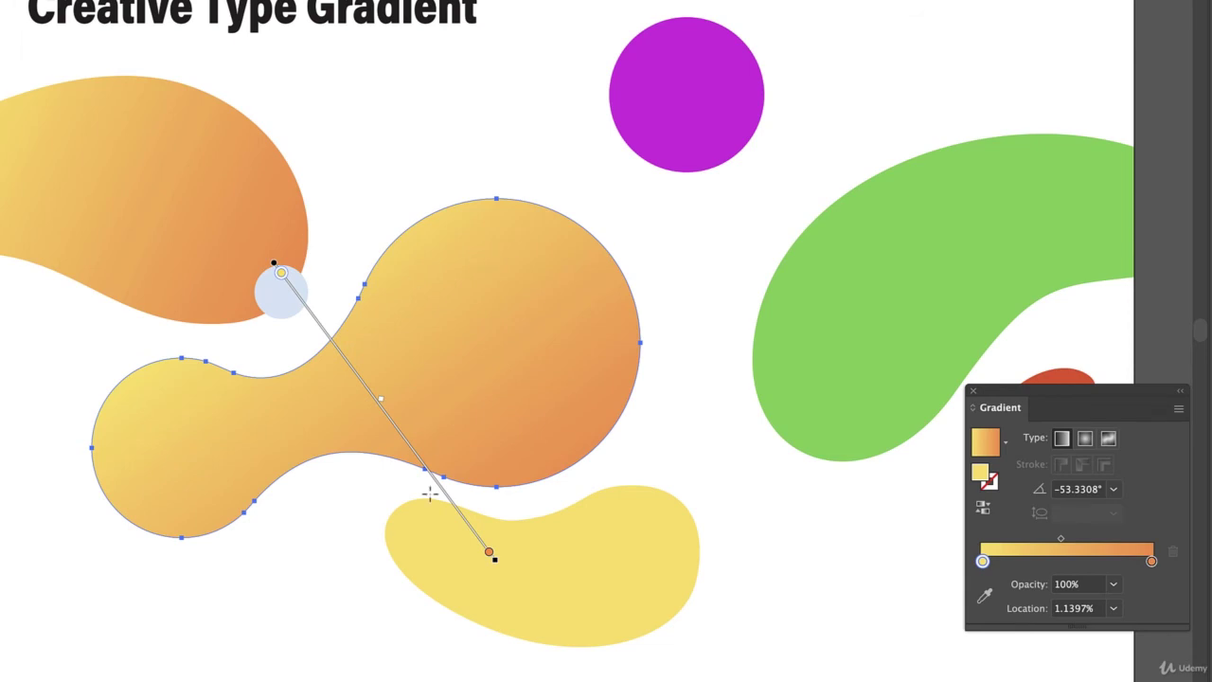
pyautogui.moveTo(70, 491); pyautogui.dragTo(651, 289)
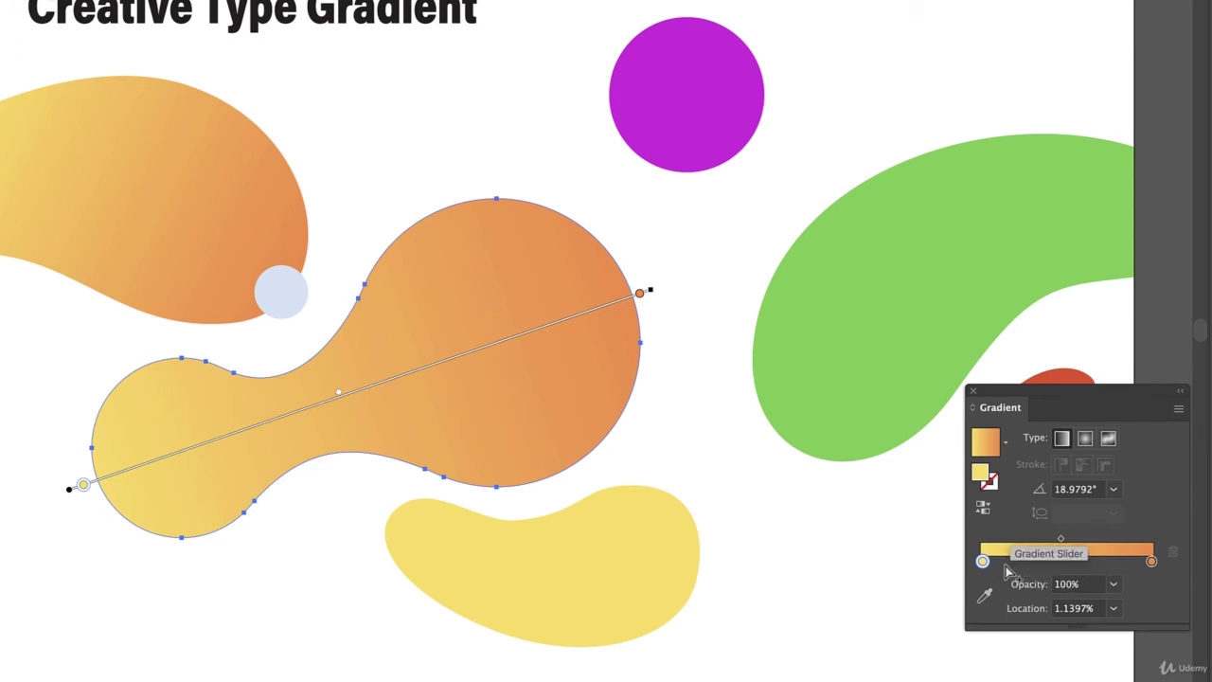
# Add a magenta stop at about 40% plus extra stops near 66-70% to the gradient
pyautogui.moveTo(1007, 564); pyautogui.dragTo(1050, 563)
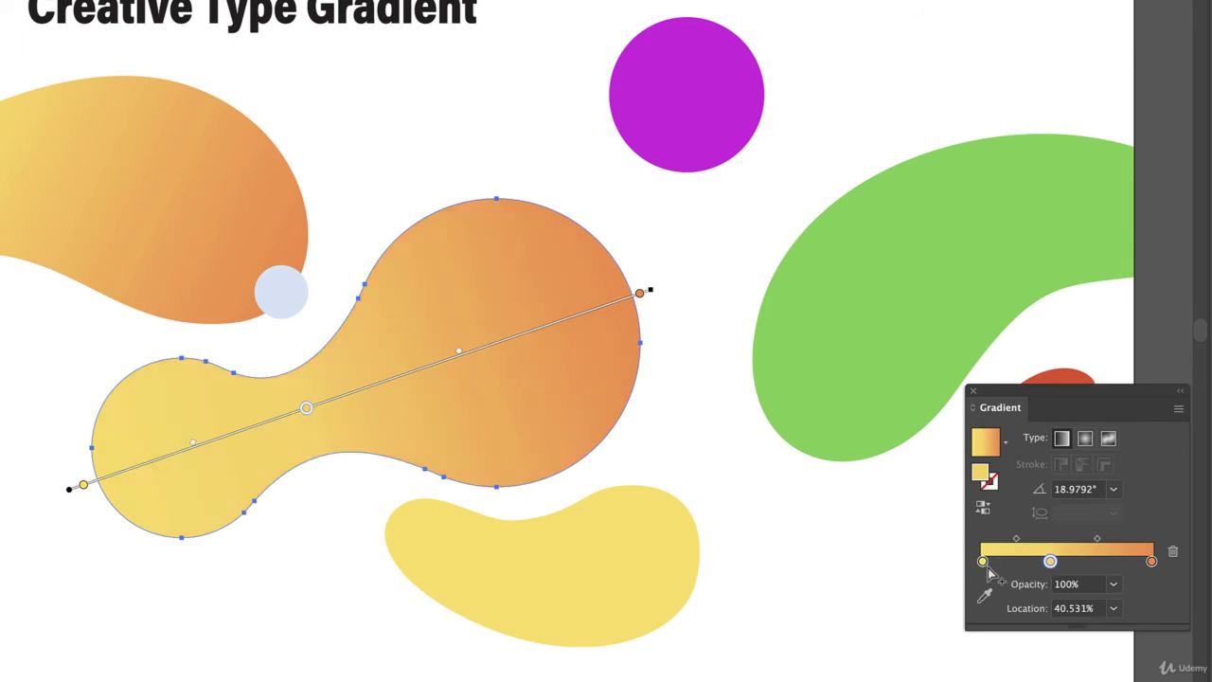
pyautogui.doubleClick(1050, 562)
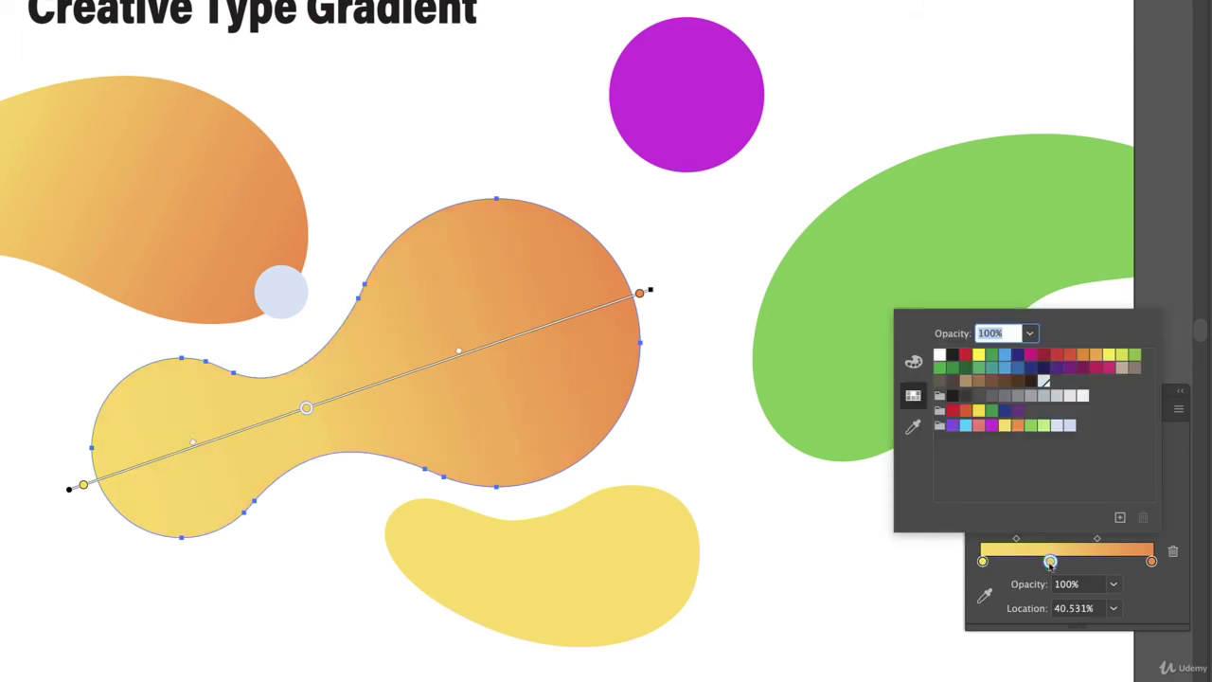
pyautogui.click(990, 427)
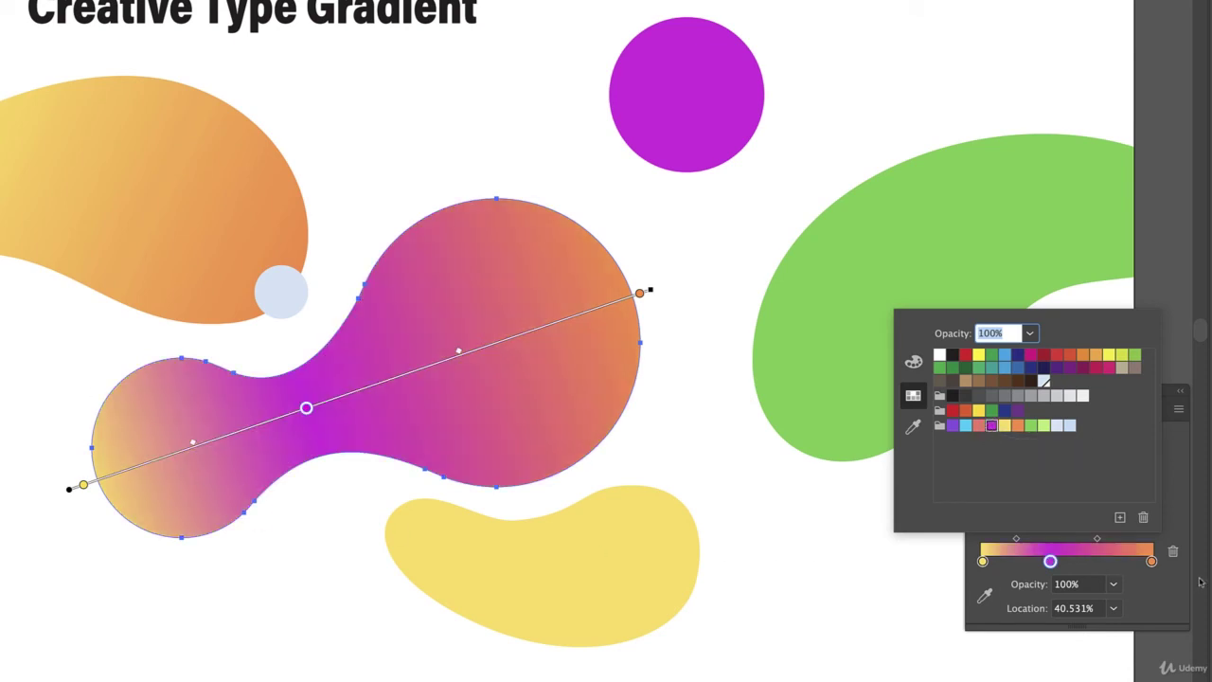
pyautogui.click(1096, 564)
pyautogui.click(1094, 562)
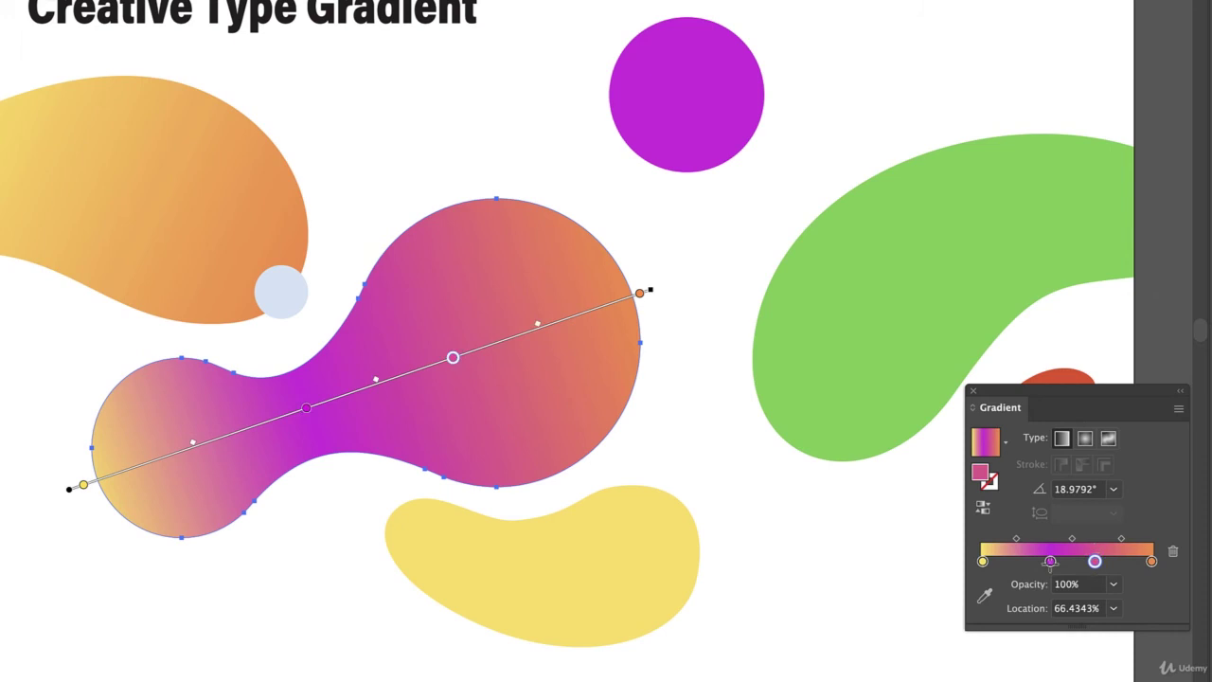
pyautogui.moveTo(452, 357); pyautogui.dragTo(477, 350)
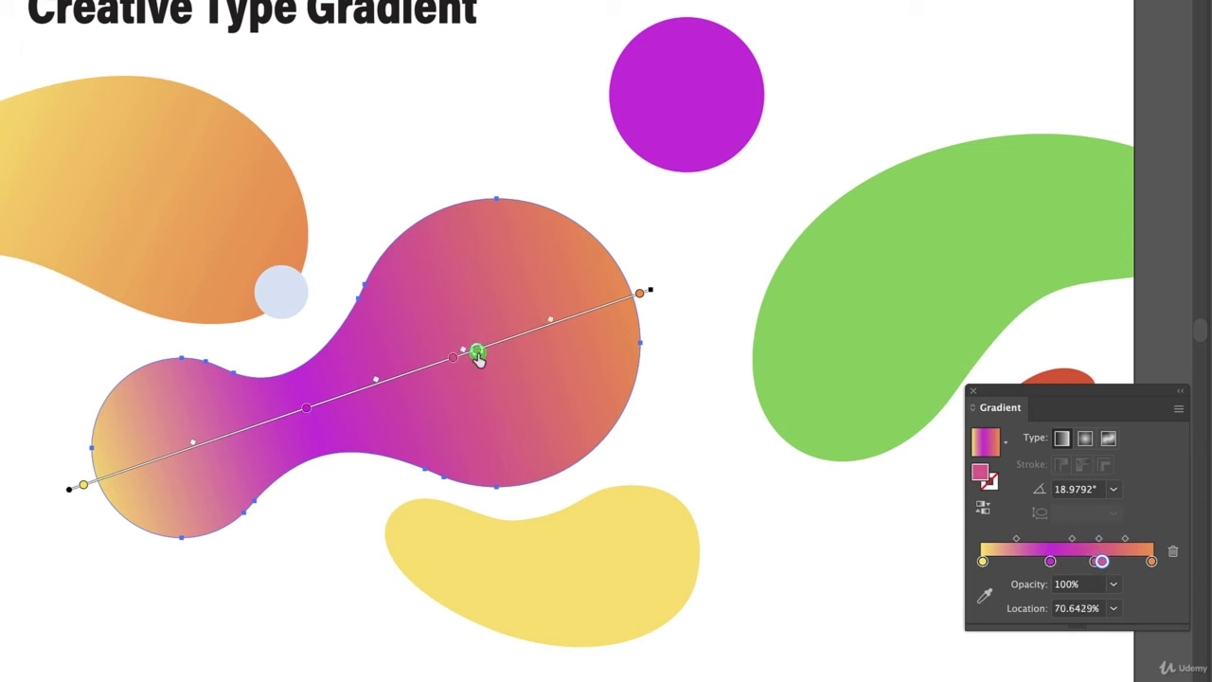
pyautogui.click(337, 398)
pyautogui.click(229, 434)
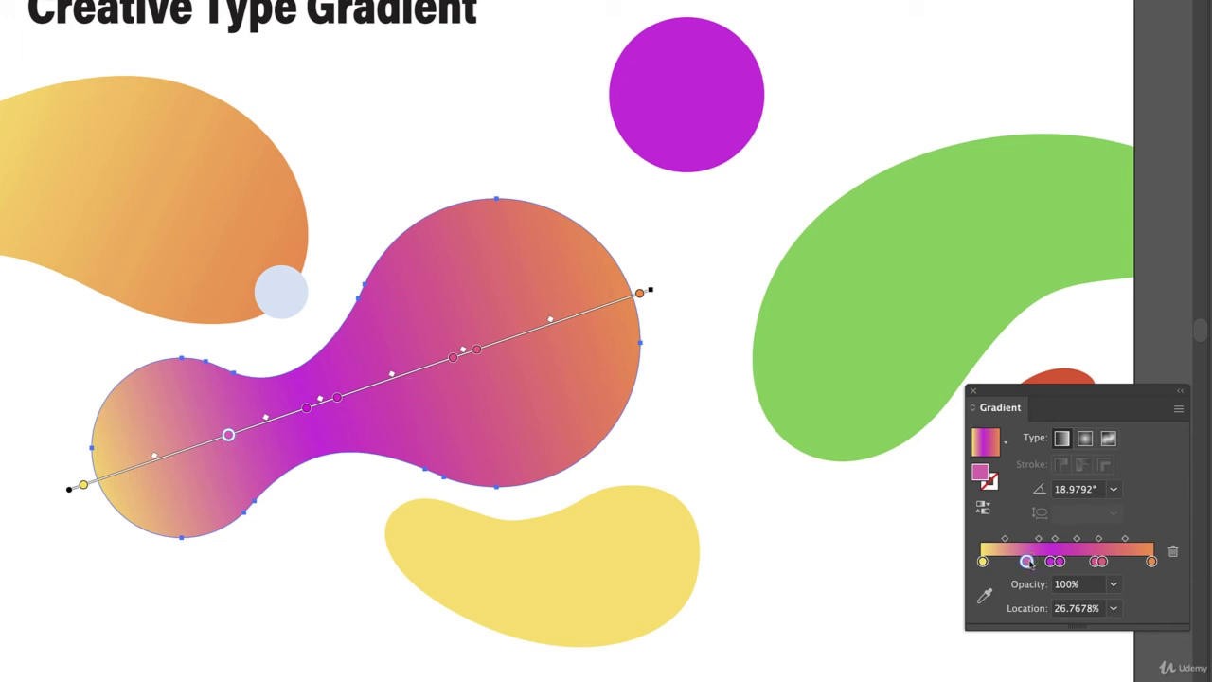
# Delete the extra gradient stops, including those at 26.77% and 40.53%
pyautogui.moveTo(1028, 561); pyautogui.dragTo(1029, 650)
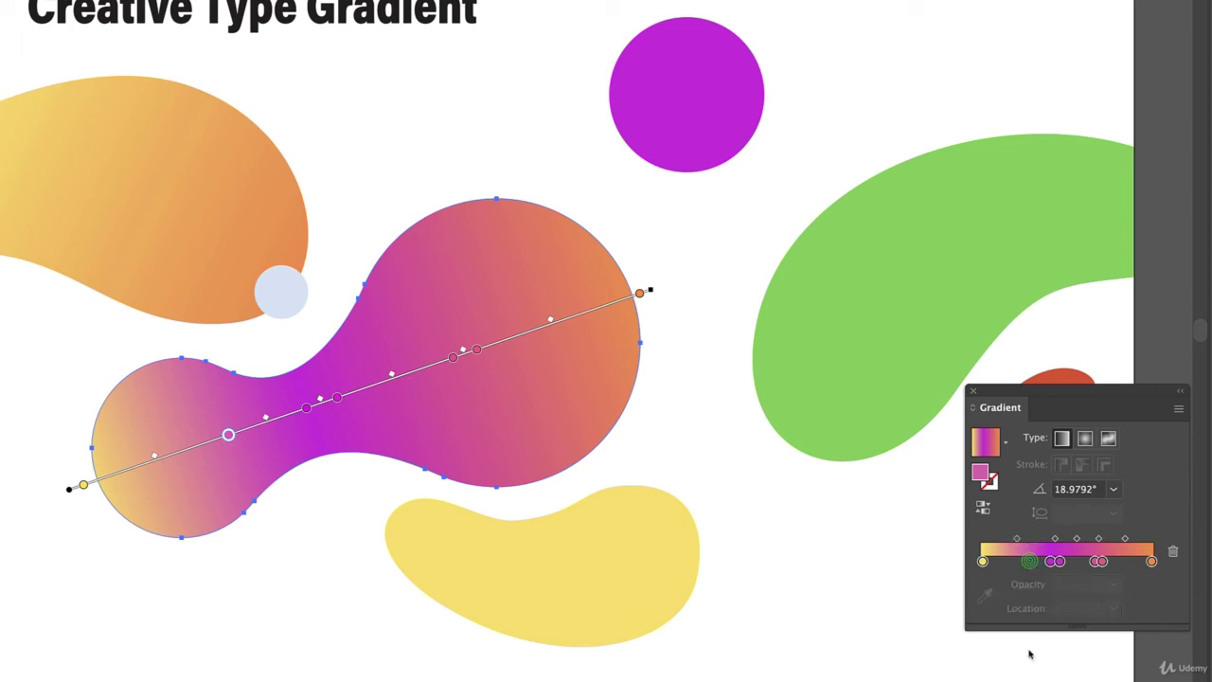
pyautogui.click(1051, 563)
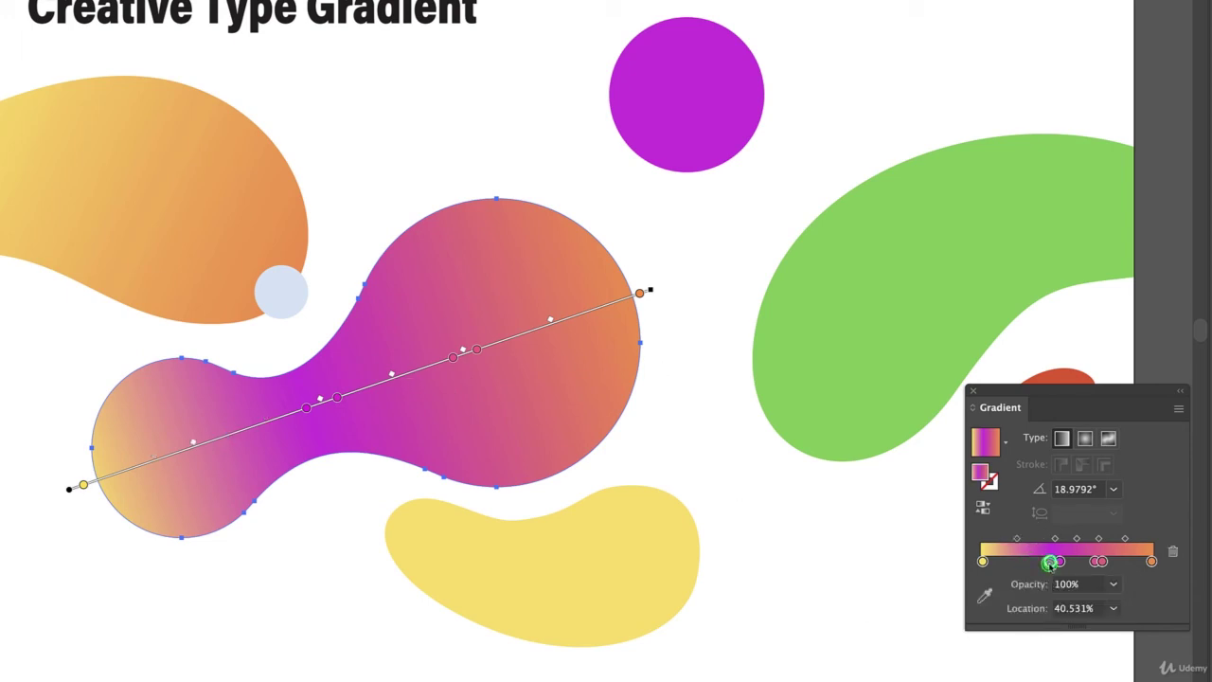
pyautogui.click(1174, 553)
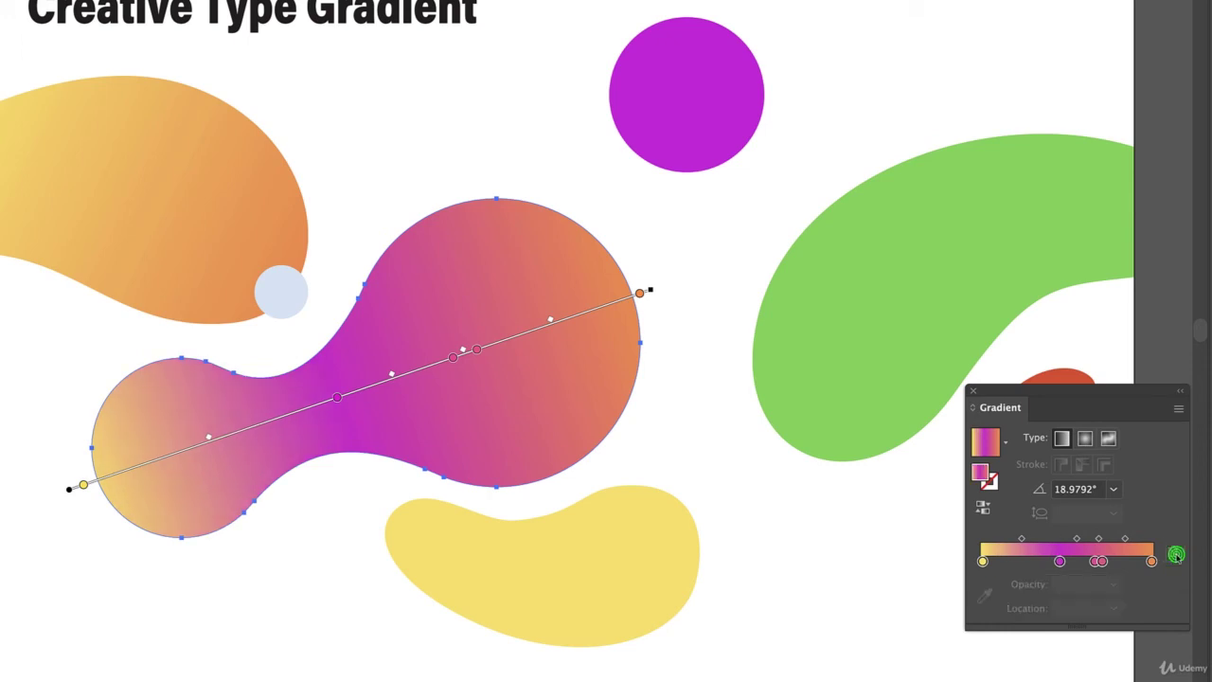
pyautogui.click(1095, 563)
pyautogui.click(1174, 553)
pyautogui.click(1102, 562)
pyautogui.click(1174, 552)
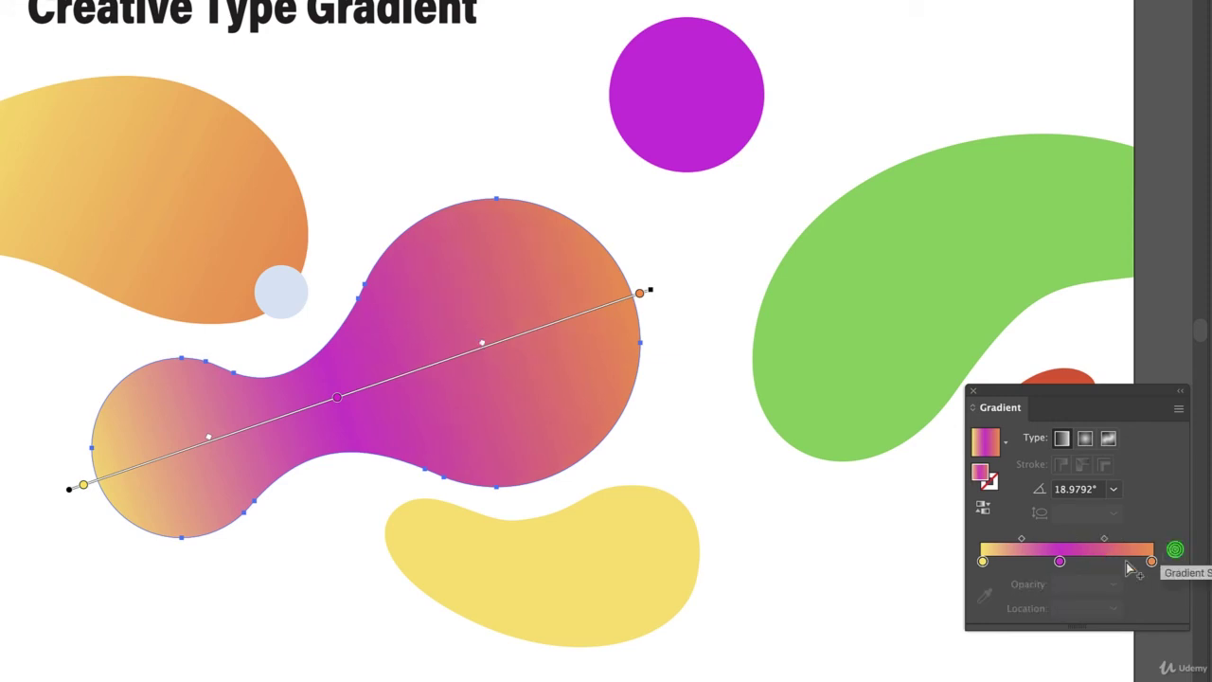
# Remove the magenta stop and shift the gradient midpoint toward the yellow end
pyautogui.click(1059, 561)
pyautogui.moveTo(1059, 562); pyautogui.dragTo(1081, 562)
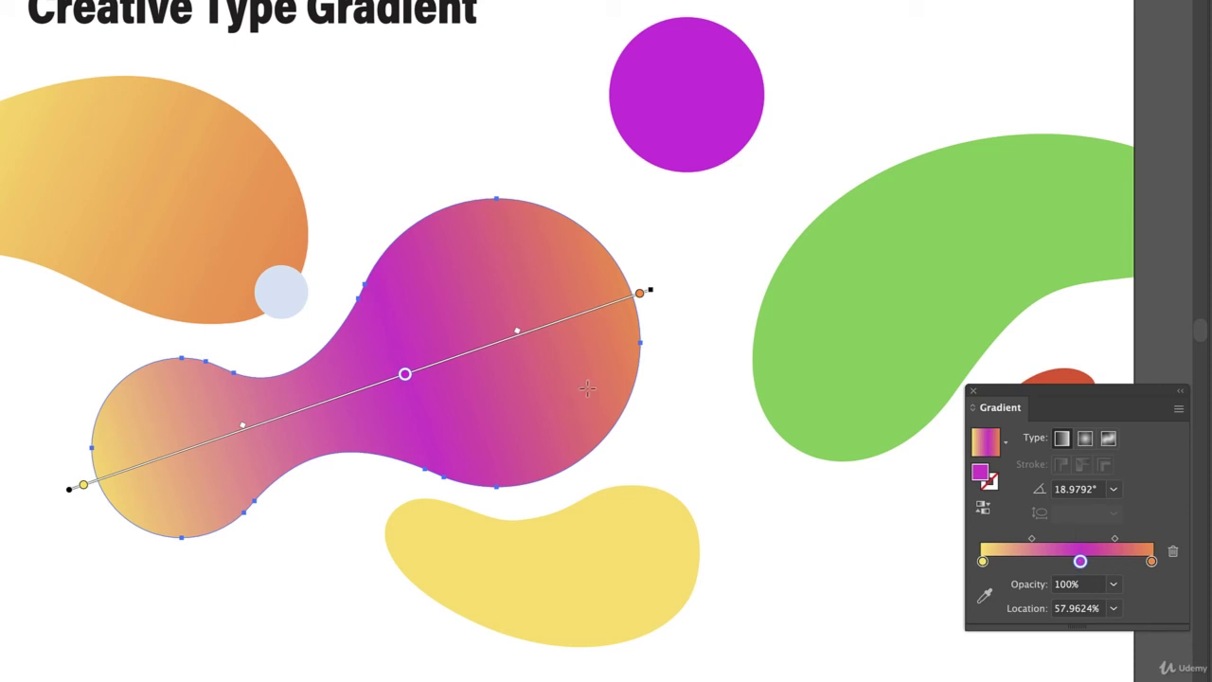
pyautogui.click(1174, 551)
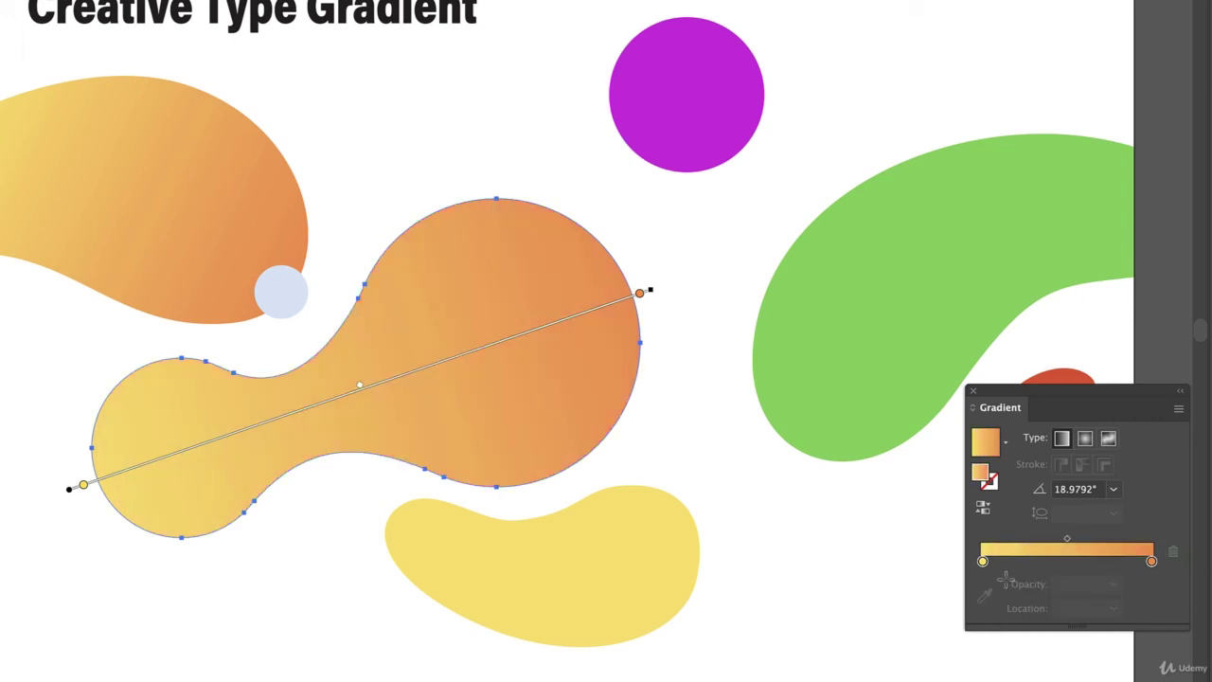
pyautogui.moveTo(360, 389); pyautogui.dragTo(296, 408)
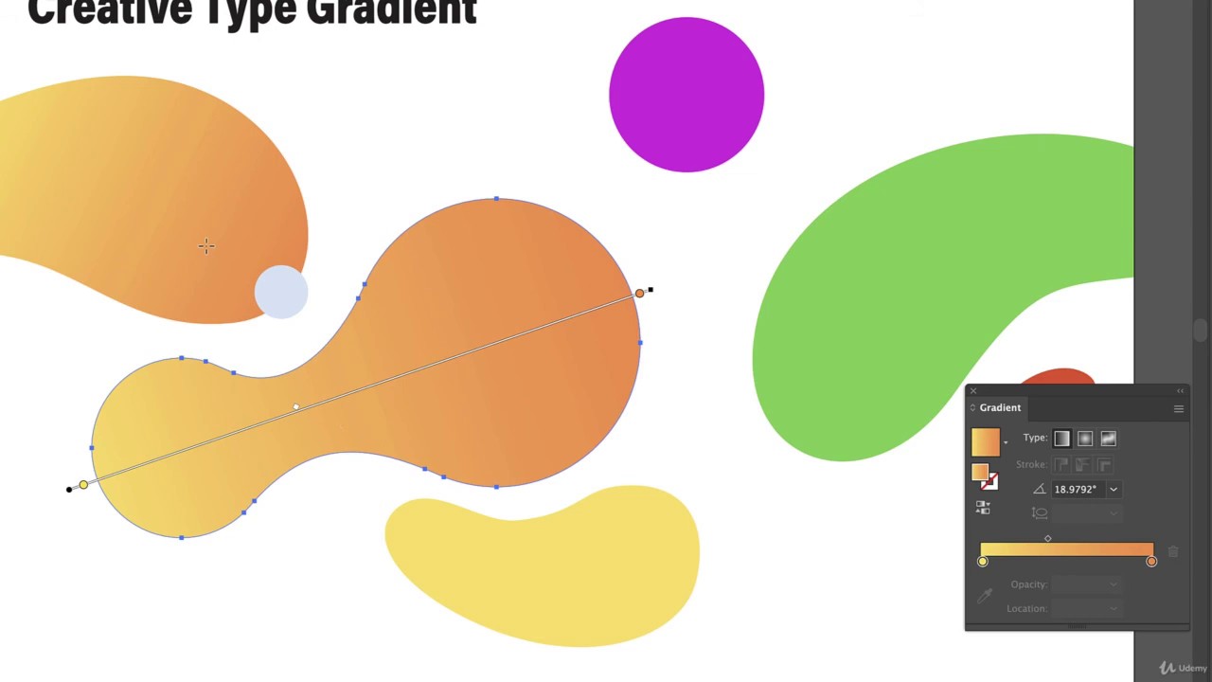
# Select the small pale-blue circle, zoom in, and fill it with a linear gradient
pyautogui.press('v')
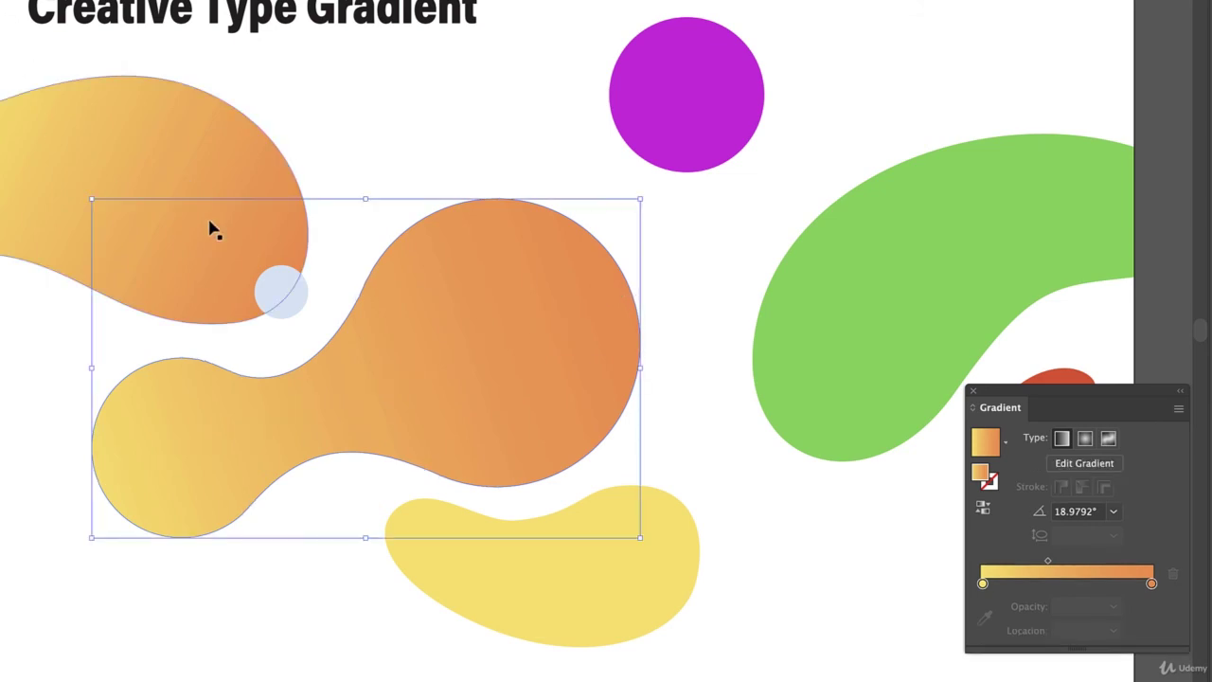
pyautogui.click(296, 313)
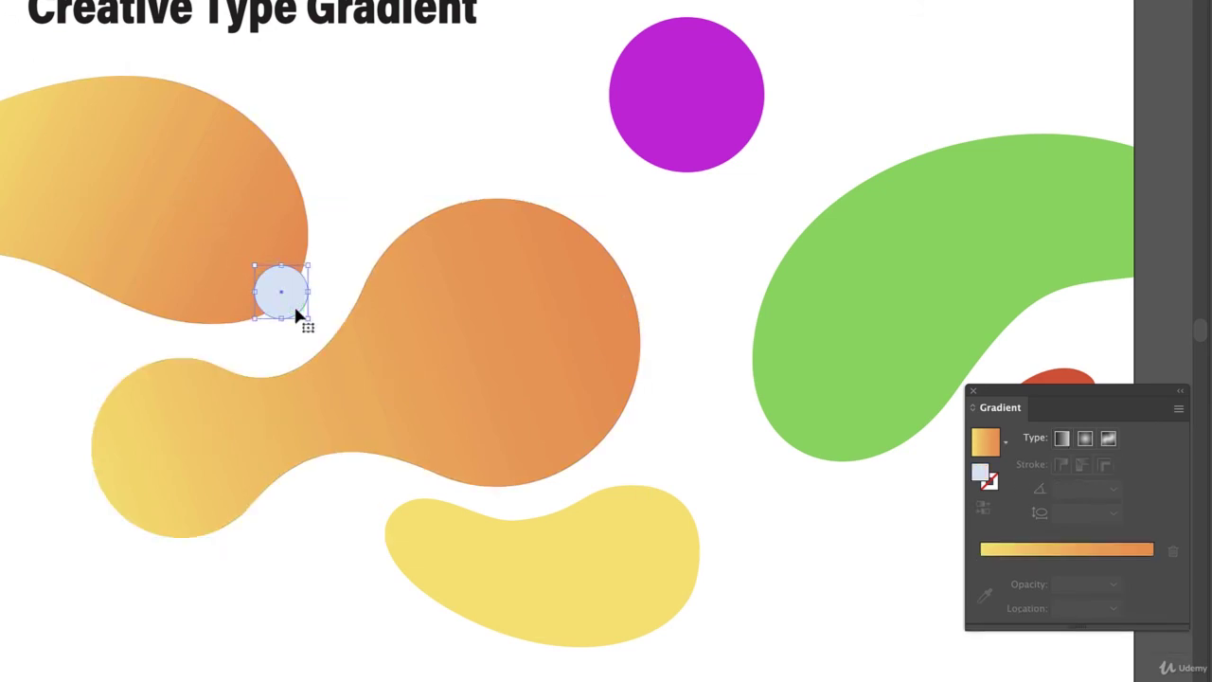
pyautogui.press('a')
pyautogui.hotkey('ctrl', '=')
pyautogui.hotkey('ctrl', '=')
pyautogui.hotkey('ctrl', '=')
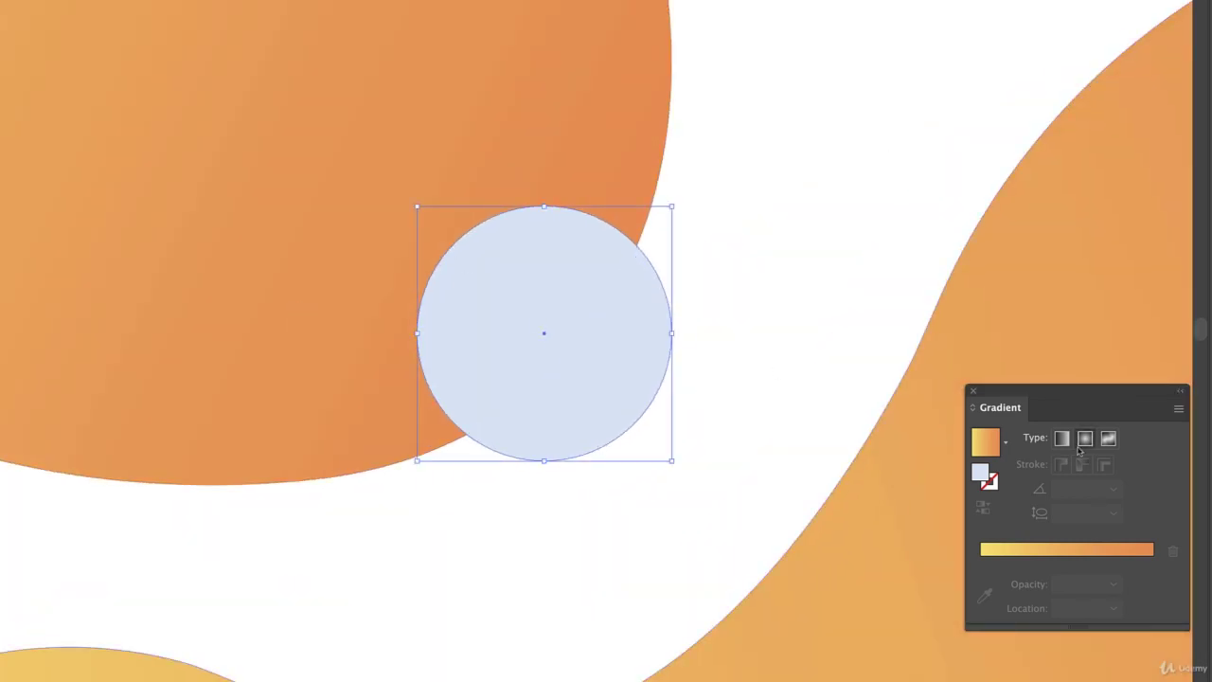
pyautogui.click(986, 553)
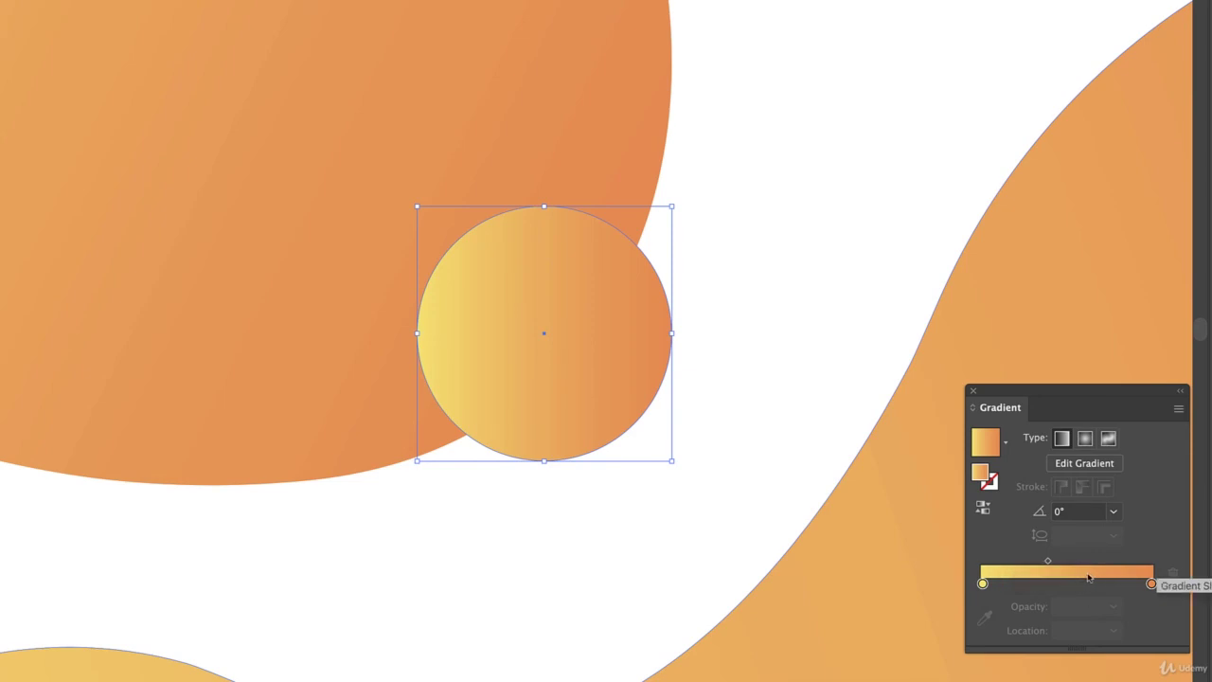
# Set the circle's gradient stops to white and pale blue, midpoint moved to about 29%
pyautogui.doubleClick(982, 583)
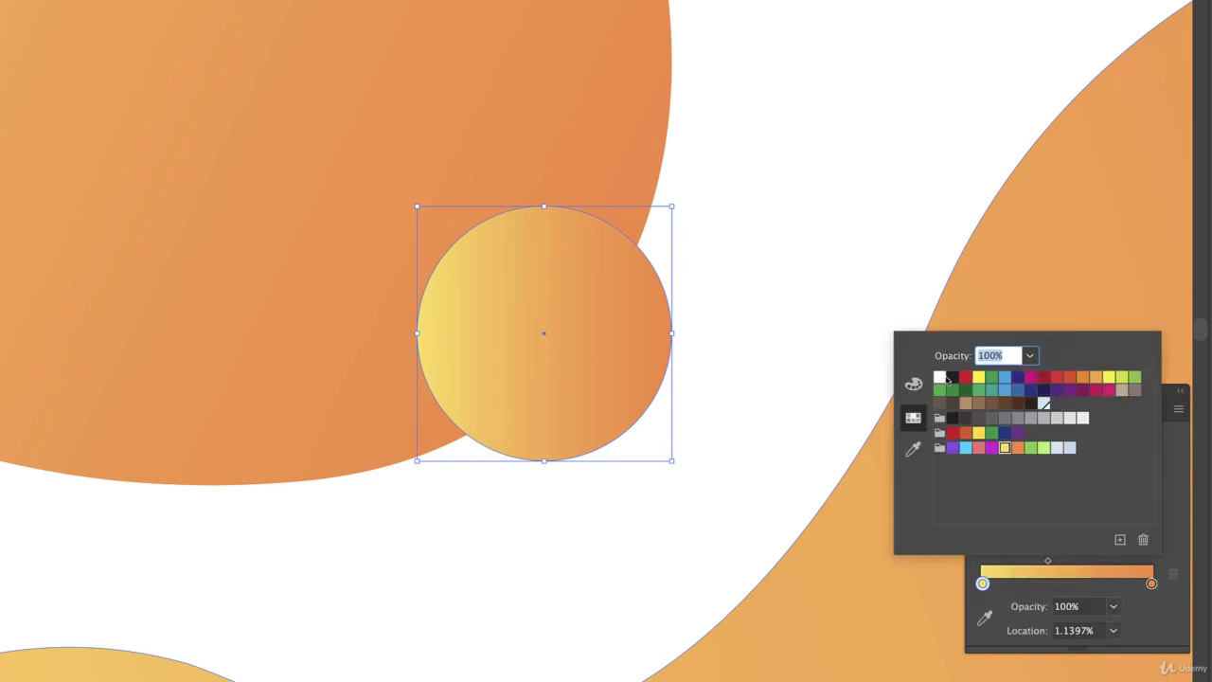
pyautogui.click(939, 377)
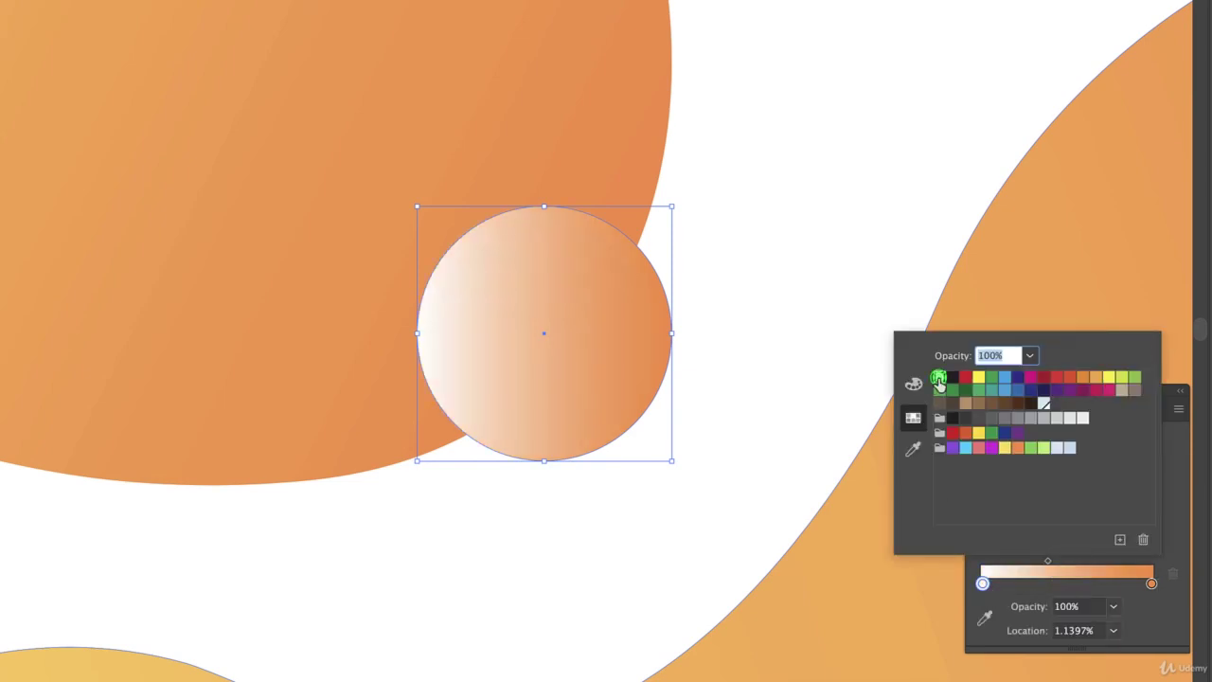
pyautogui.doubleClick(1150, 583)
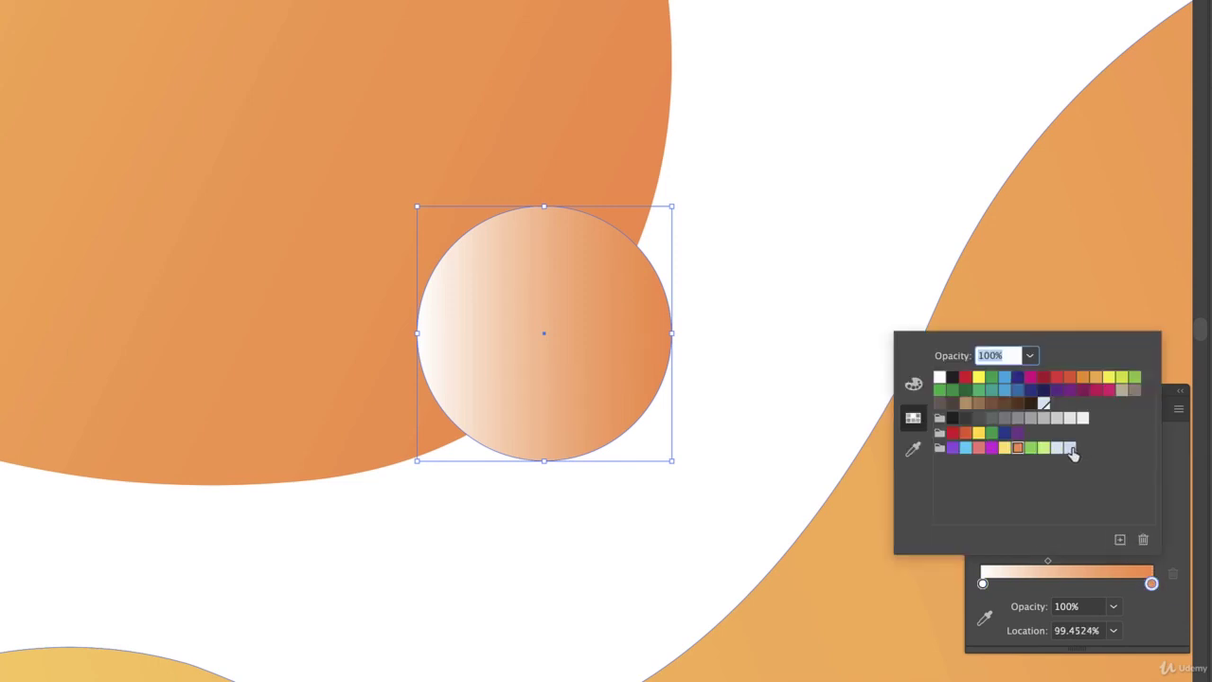
pyautogui.click(1068, 448)
pyautogui.click(1047, 563)
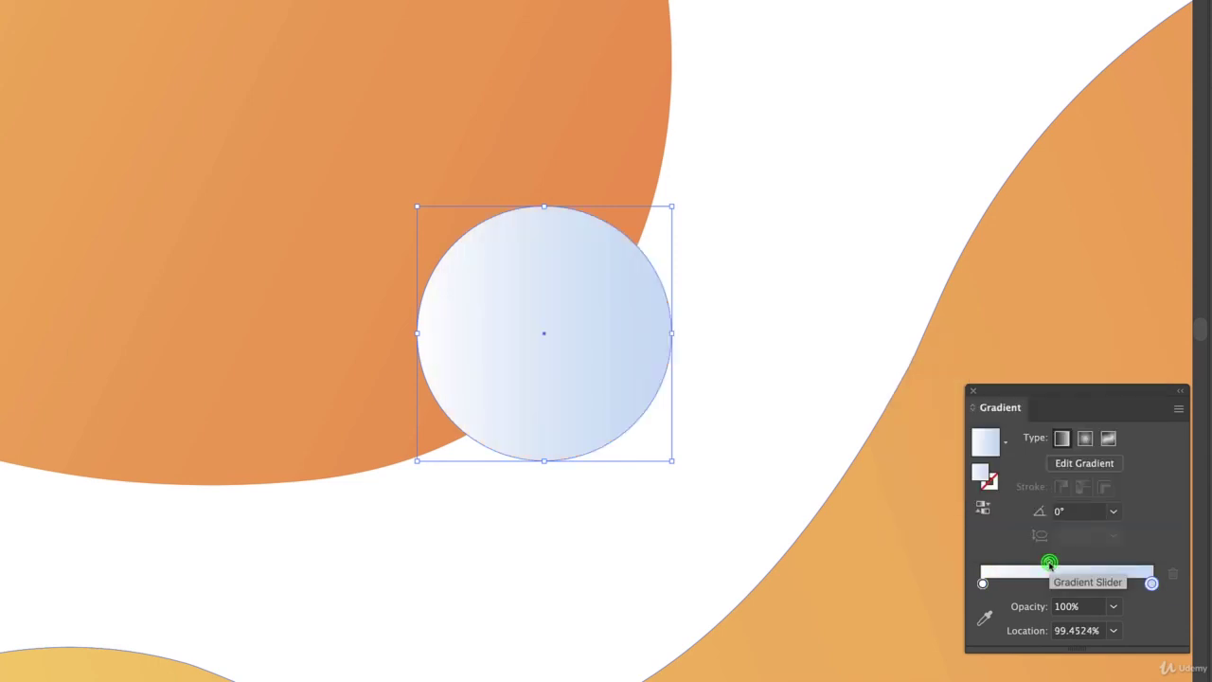
pyautogui.moveTo(1048, 563)
pyautogui.mouseDown()
pyautogui.moveTo(1010, 565)
pyautogui.moveTo(1032, 568)
pyautogui.mouseUp()
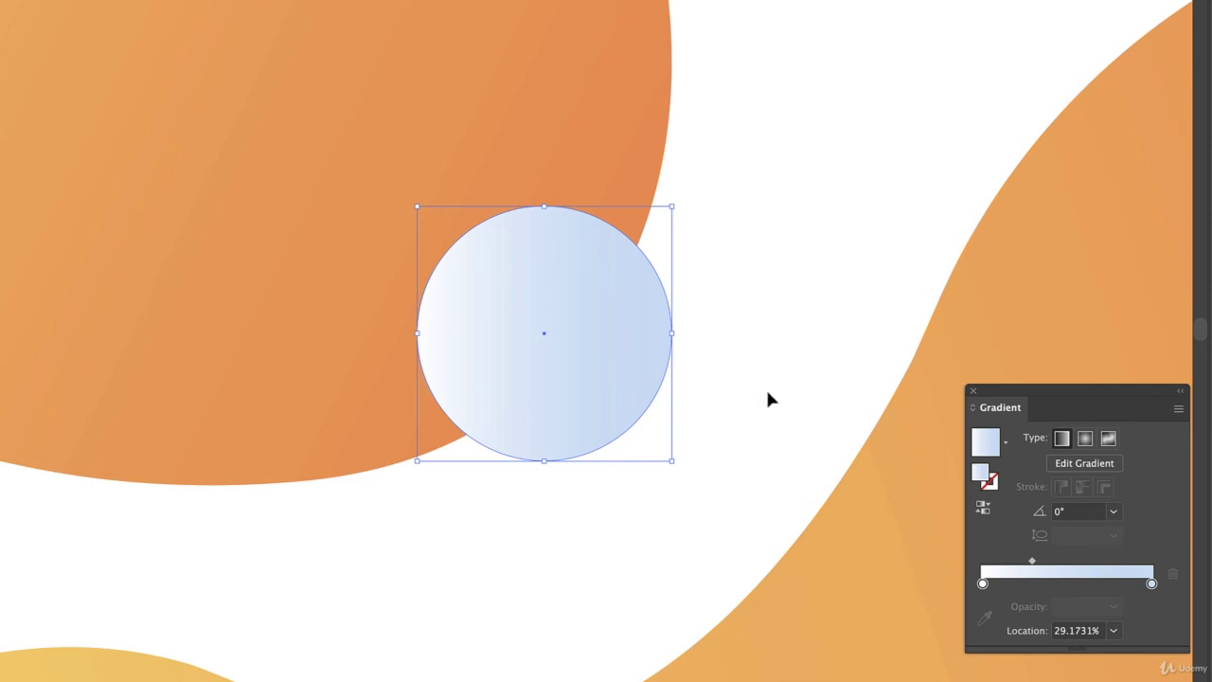
# Select the central blob and zoom out to see the whole shape
pyautogui.scroll(-5, 768, 397)
pyautogui.hscroll(3, 768, 398)
pyautogui.click(757, 429)
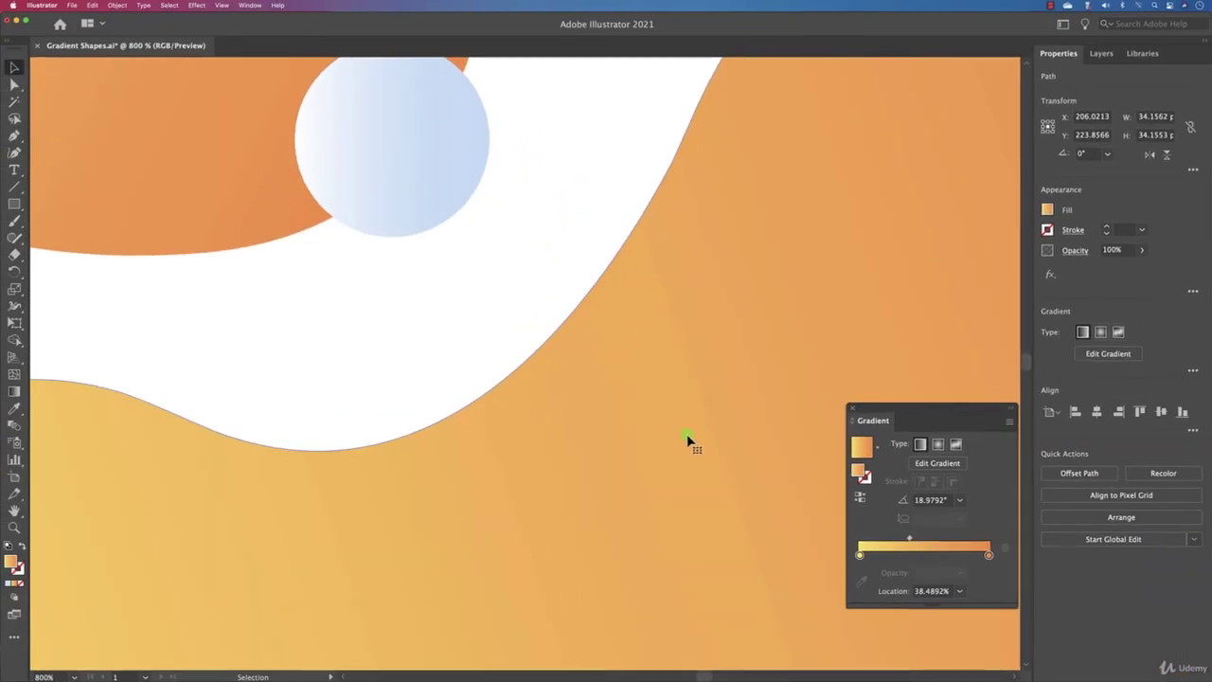
pyautogui.press('a')
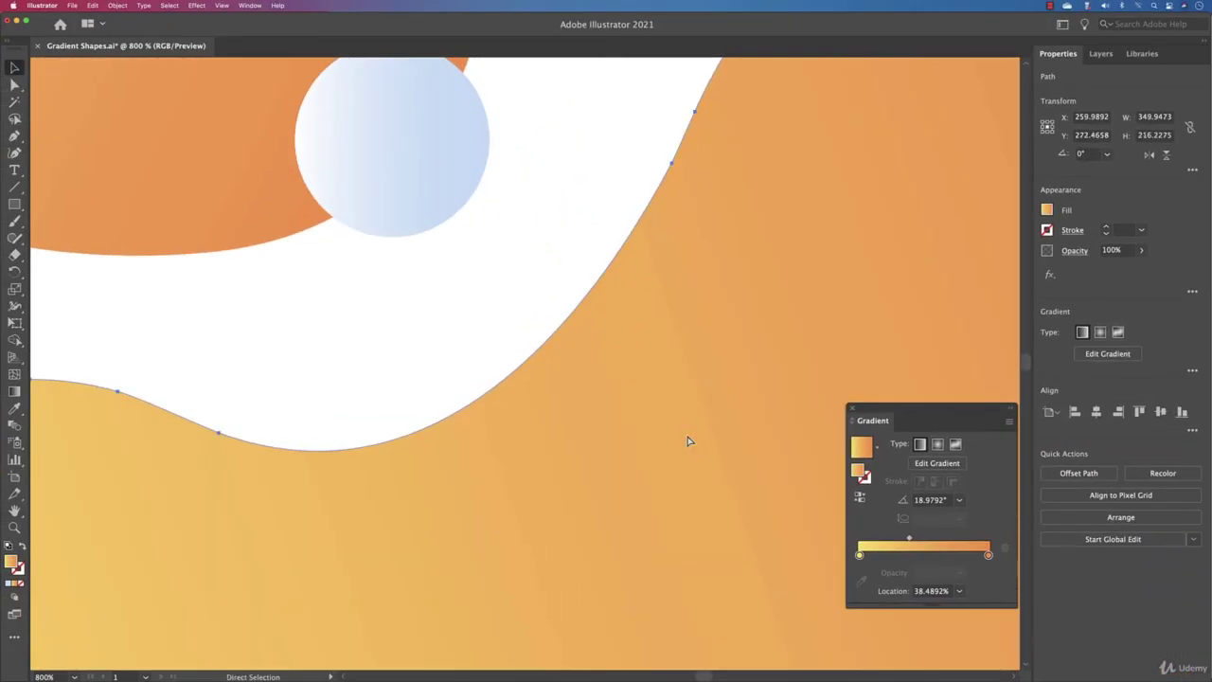
pyautogui.press('super+minus')
pyautogui.press('super+minus')
pyautogui.press('super+minus')
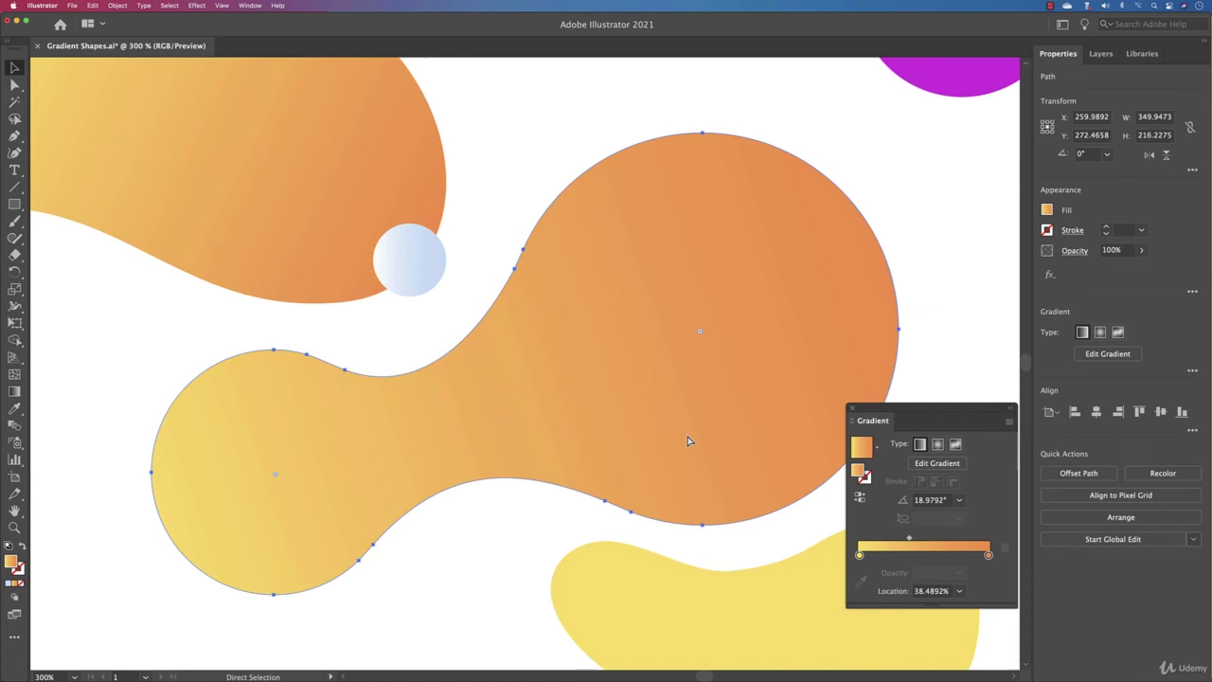
pyautogui.press('v')
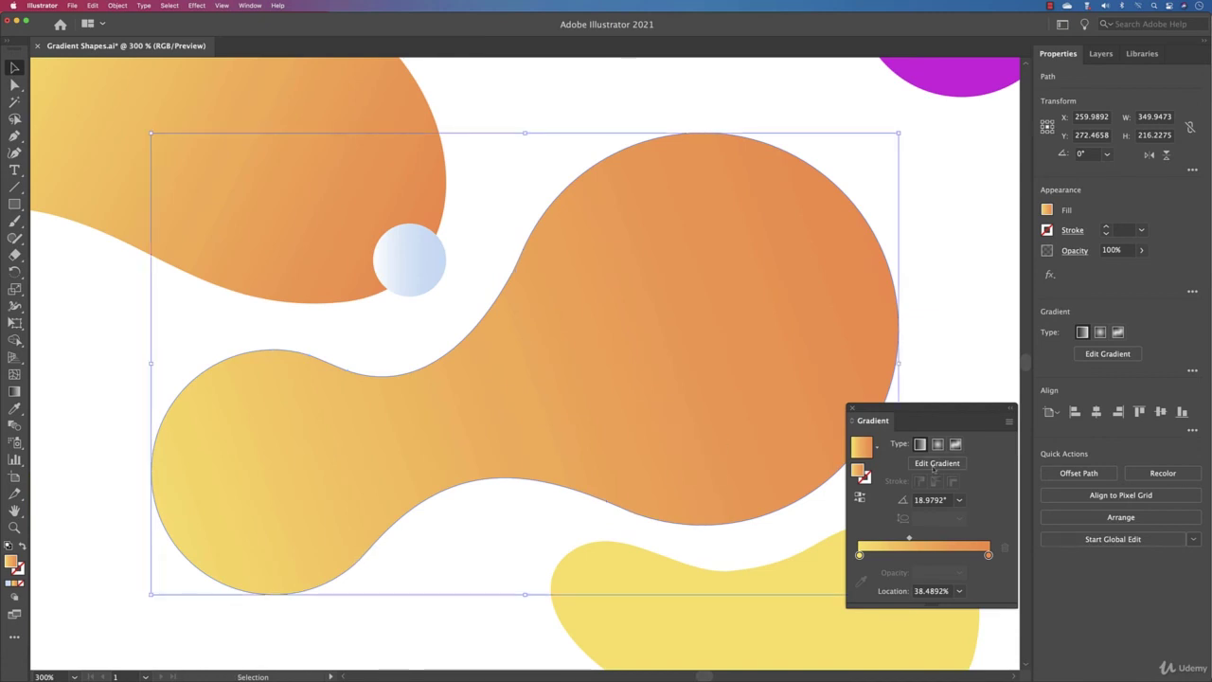
# Set the gradient stops to dark navy at the start and light blue at the end
pyautogui.doubleClick(858, 549)
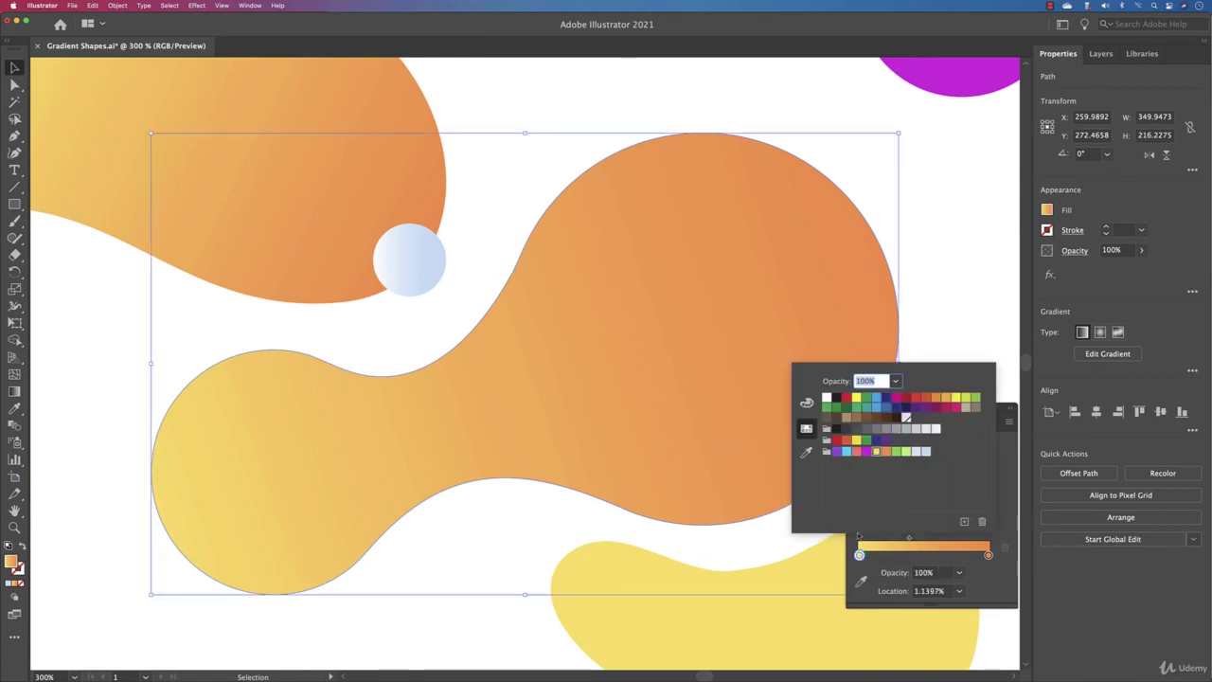
pyautogui.click(886, 399)
pyautogui.doubleClick(988, 556)
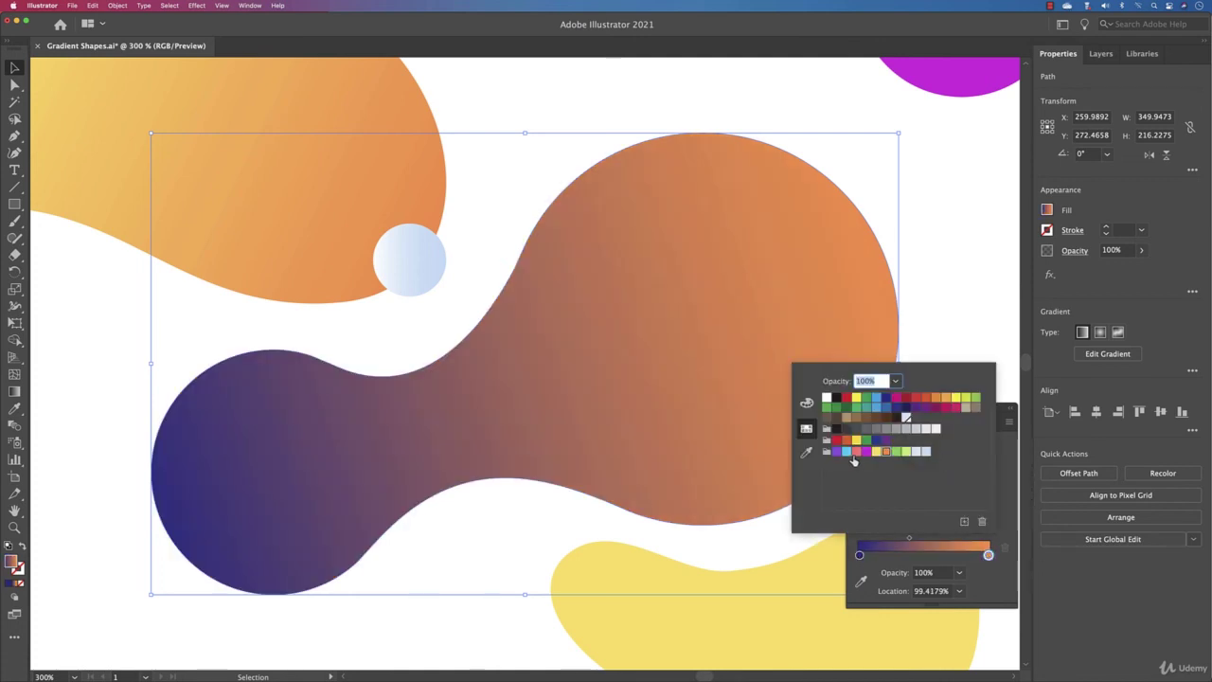
pyautogui.click(851, 453)
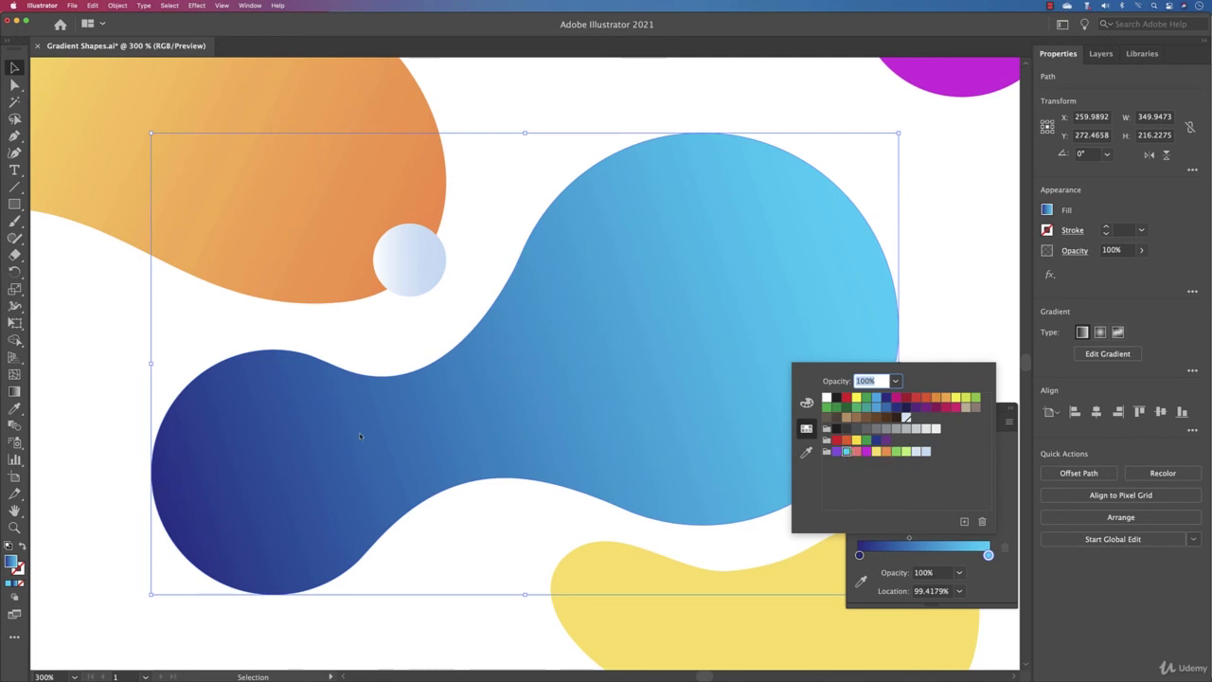
pyautogui.click(15, 392)
# Pull the gradient stops inward: light-blue end to about 94.5%, navy start to about 8%
pyautogui.click(15, 392)
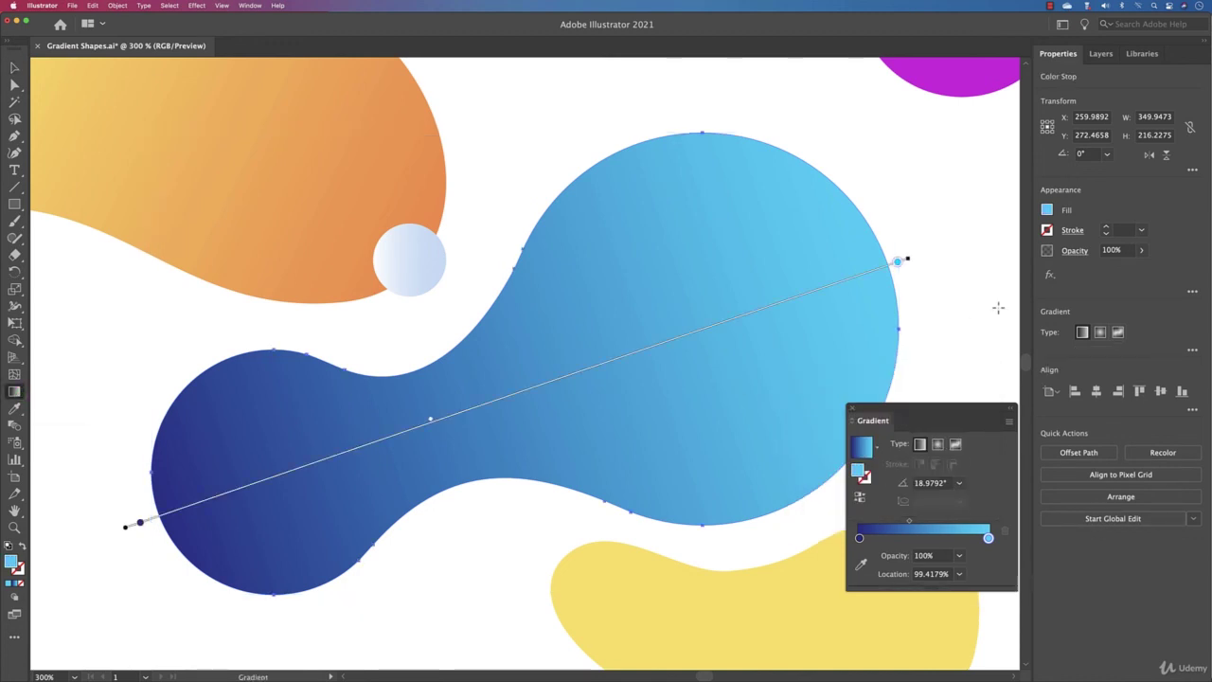
pyautogui.moveTo(896, 262); pyautogui.dragTo(858, 275)
pyautogui.moveTo(139, 521); pyautogui.dragTo(200, 516)
pyautogui.press('v')
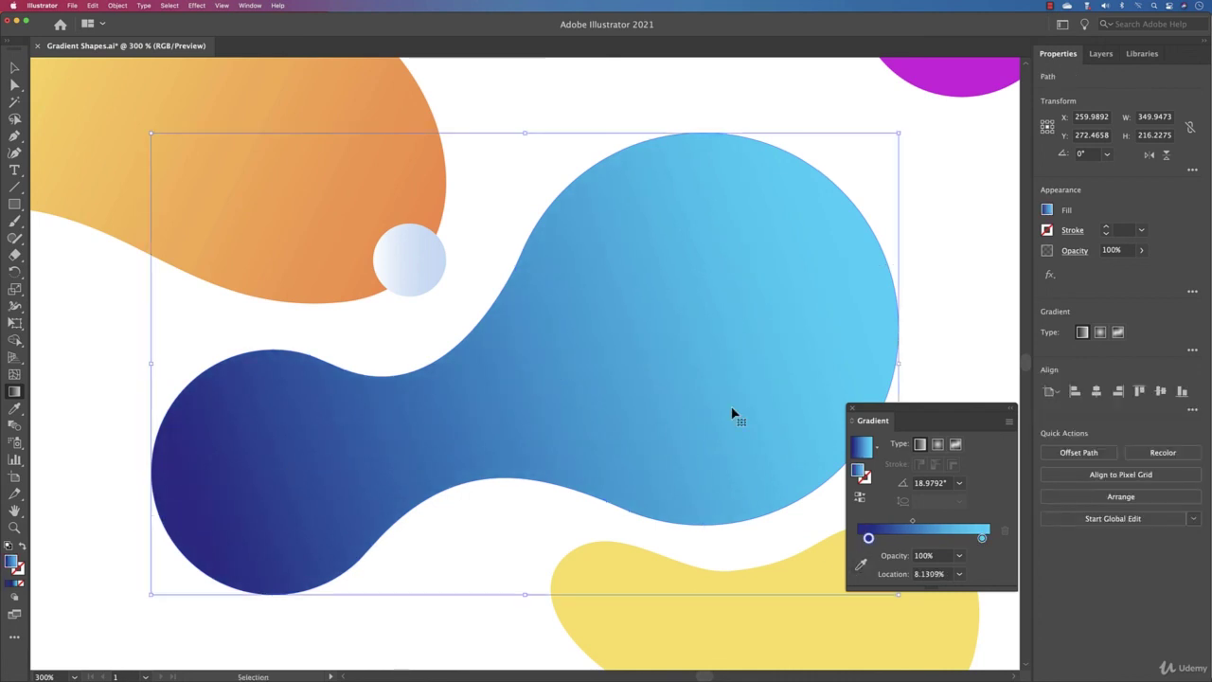
pyautogui.press('super+0')
pyautogui.click(733, 465)
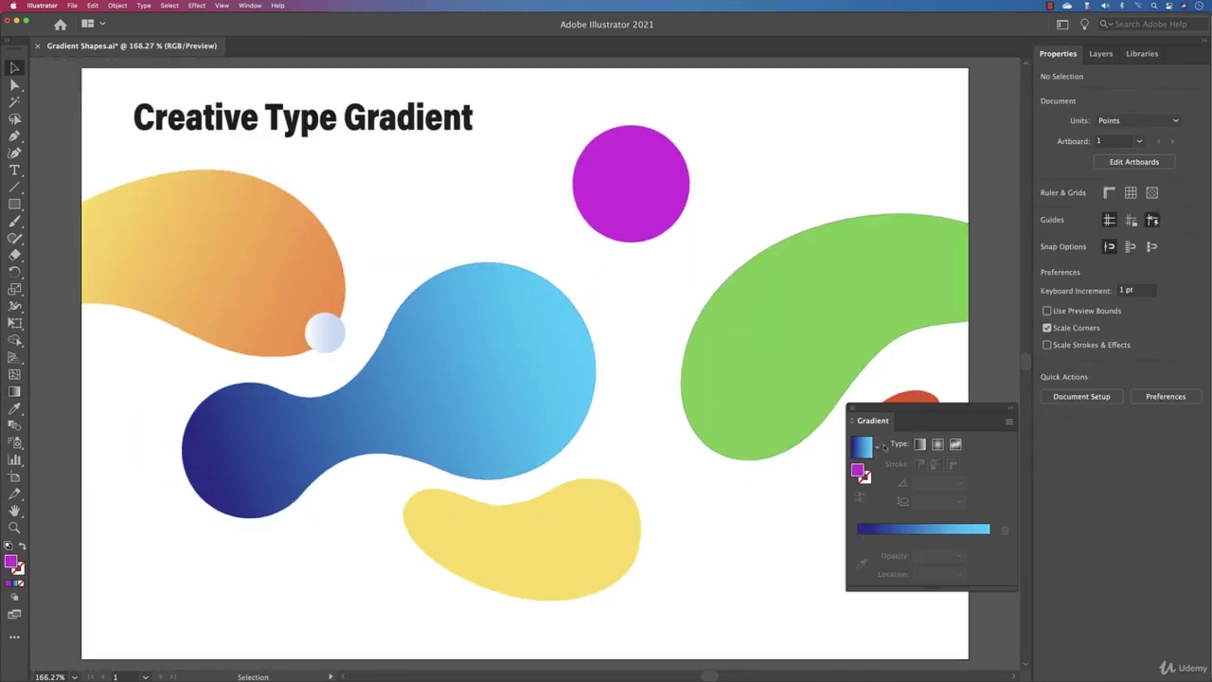